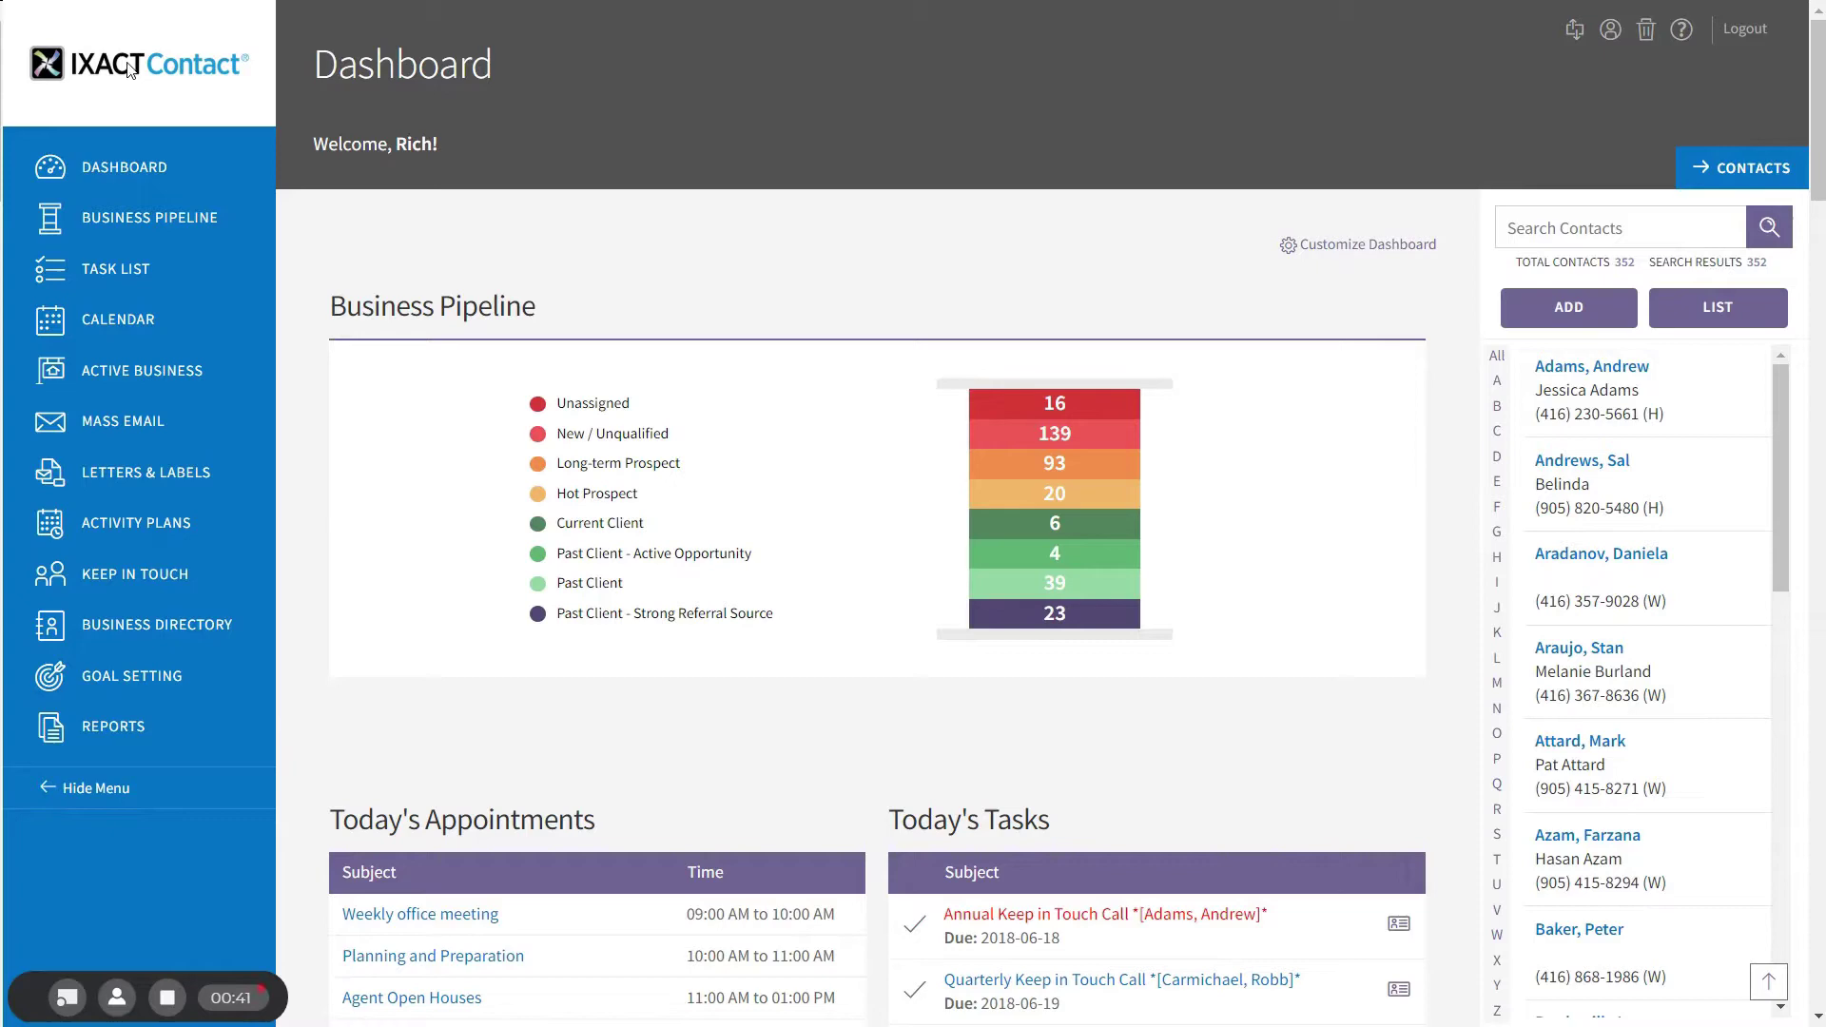
left_click(143, 578)
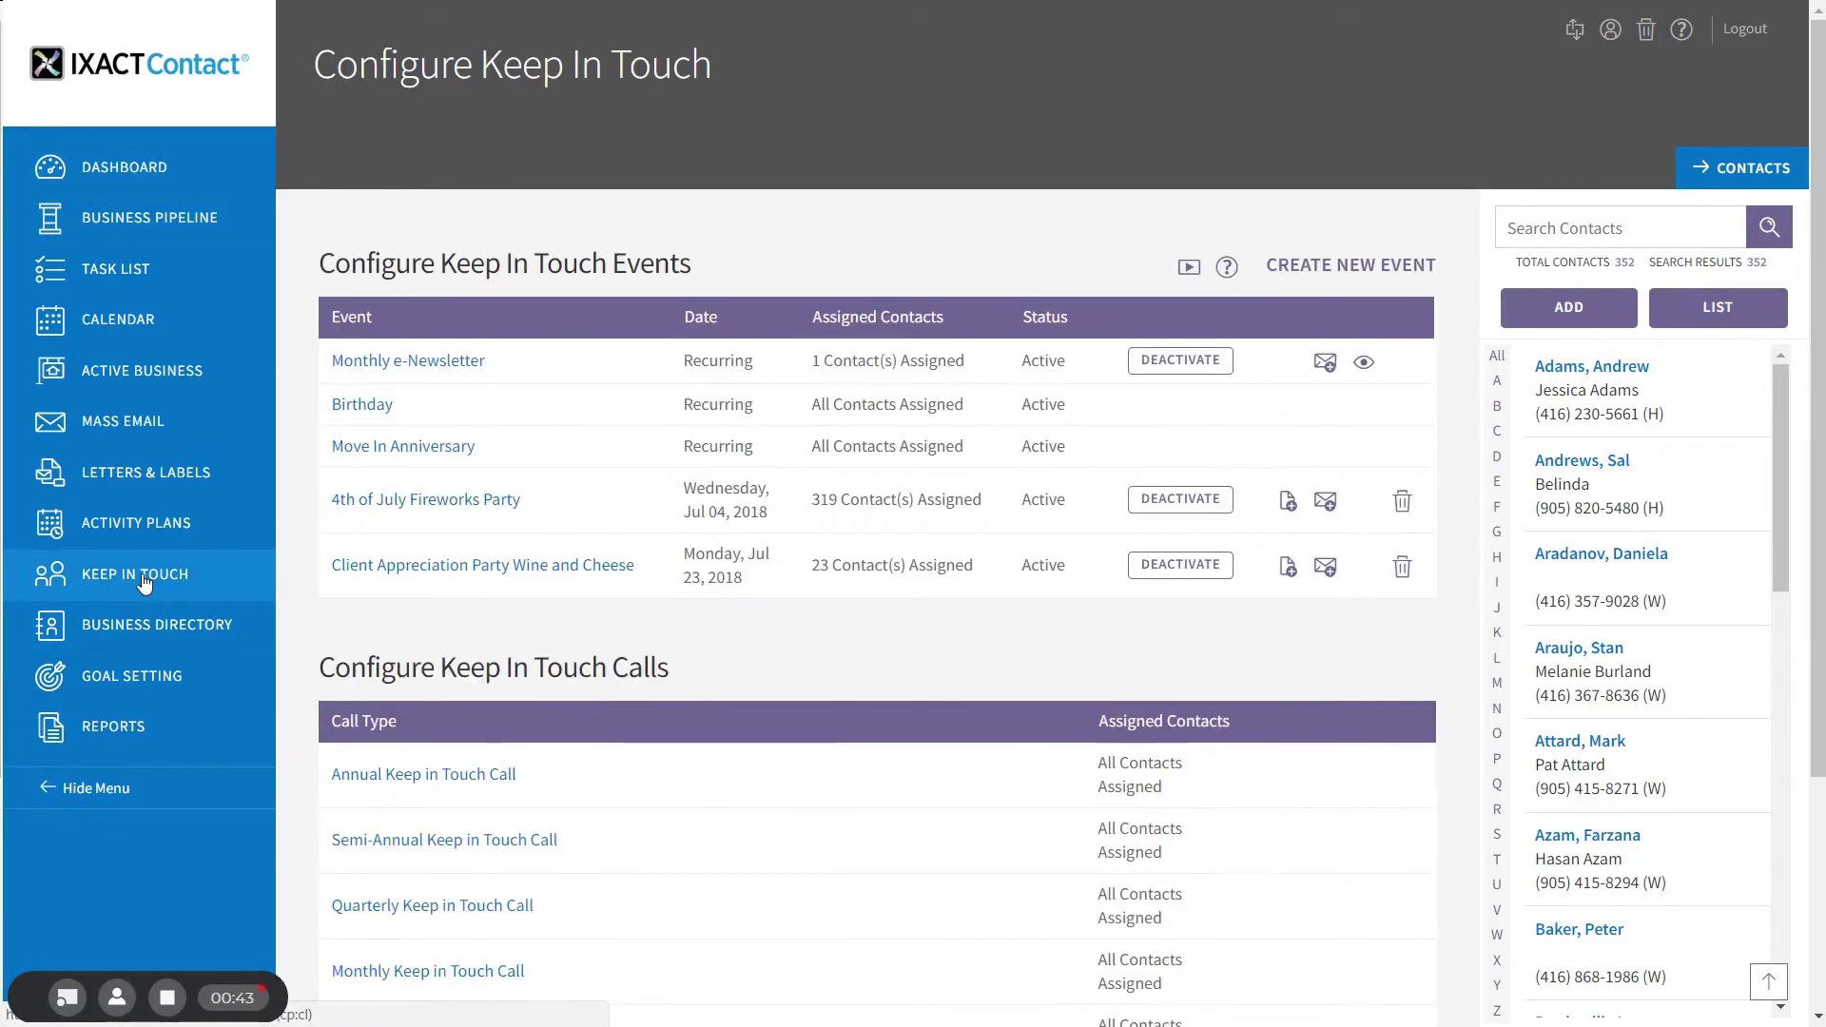
scroll(1771, 526, "down", 2)
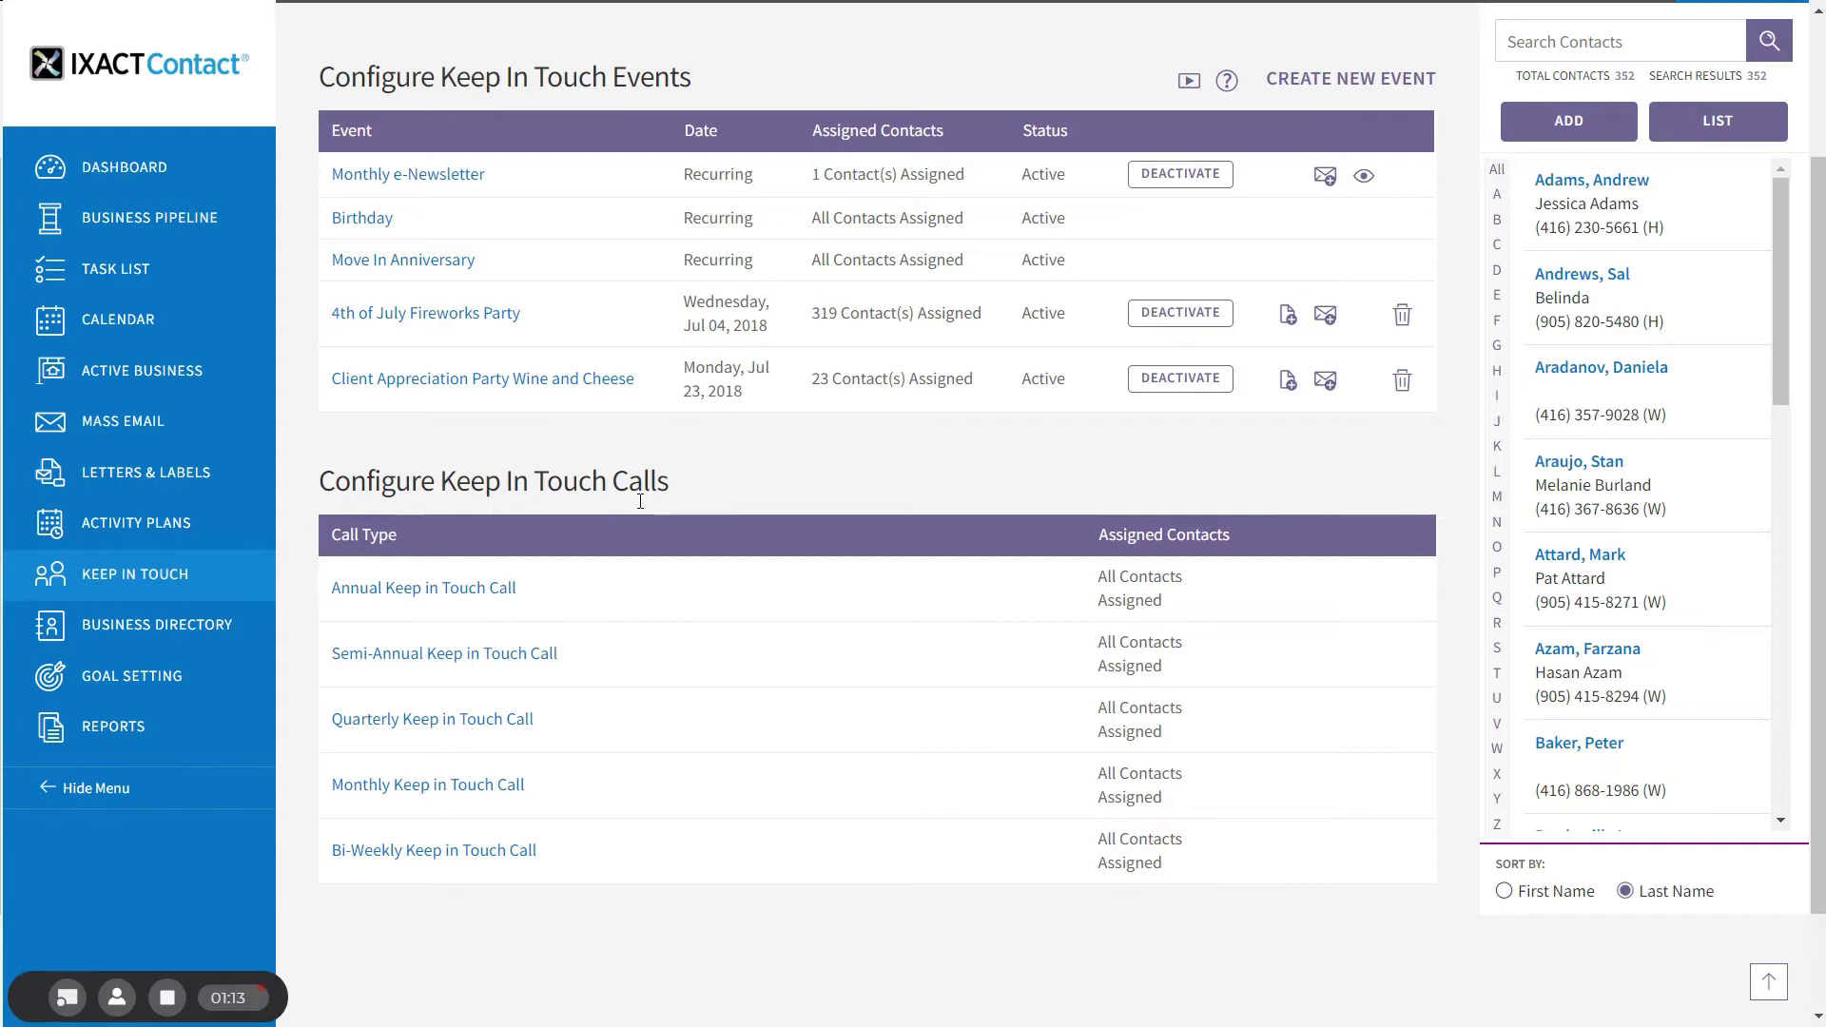
Step: Save the Annual Keep in Touch Call settings with Include in Calendar and Send a reminder unchecked
left_click(439, 591)
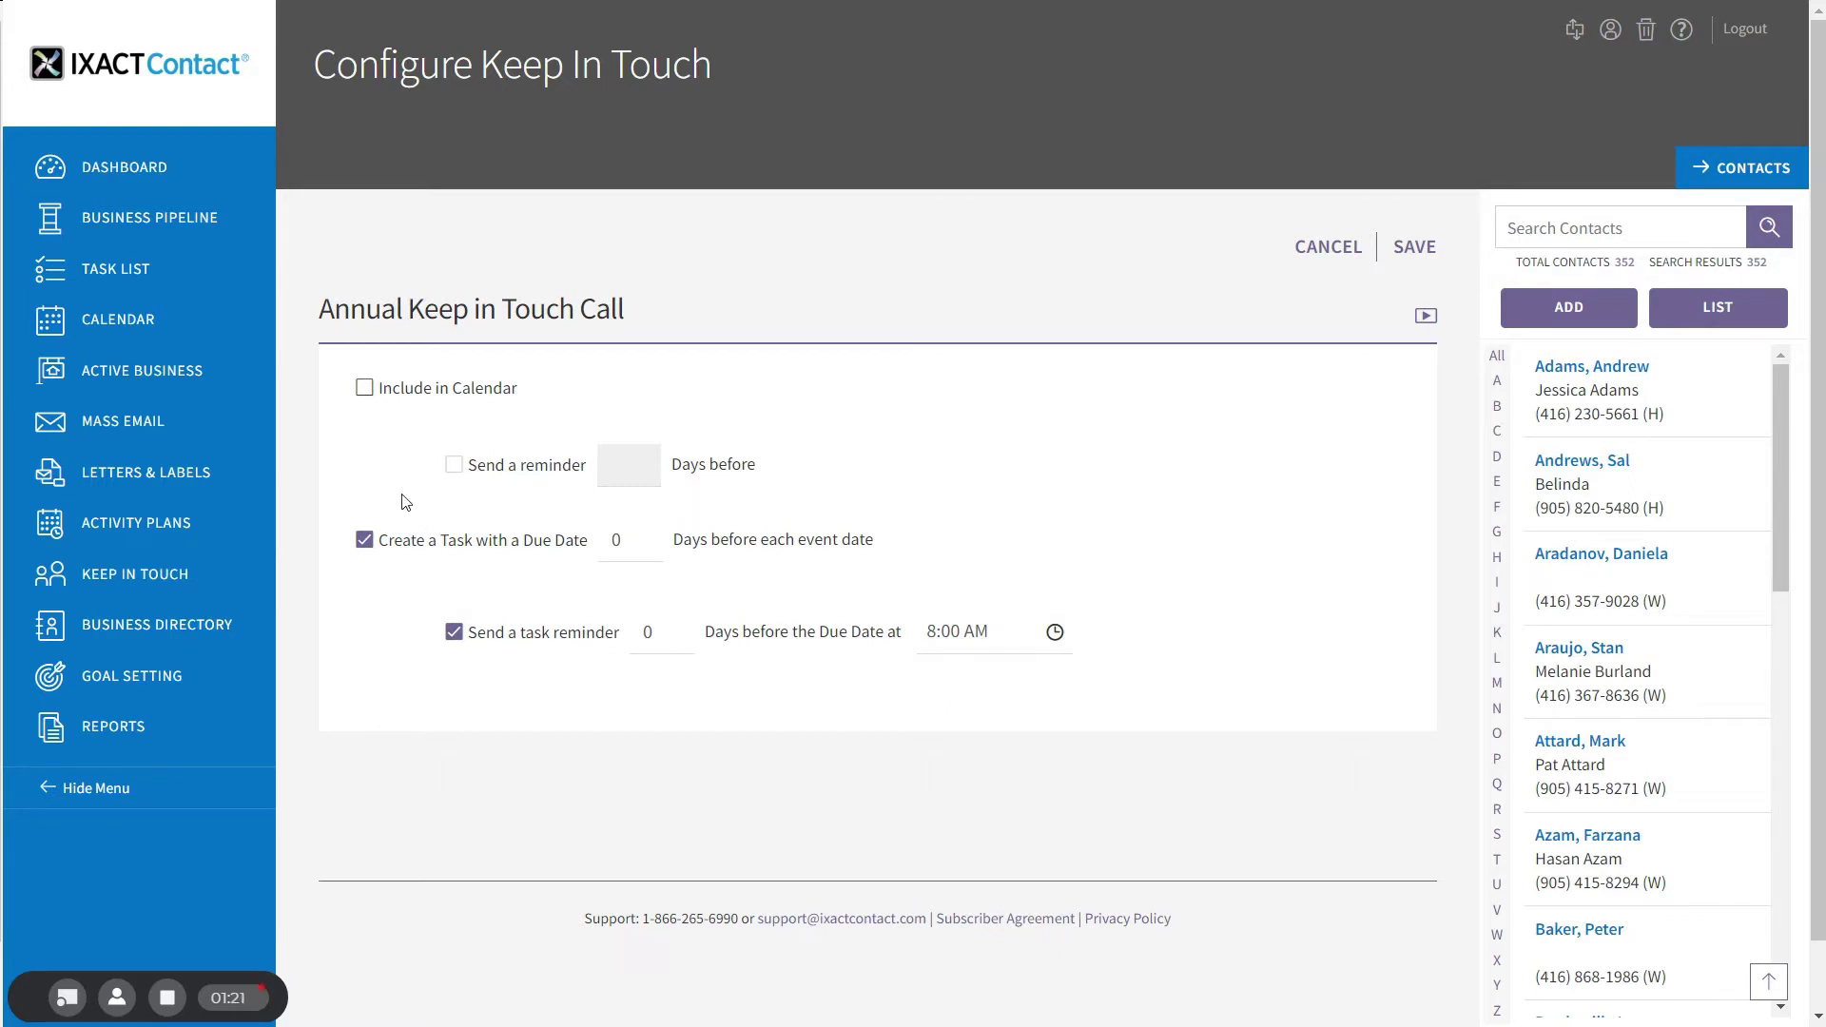
left_click(363, 390)
left_click(455, 466)
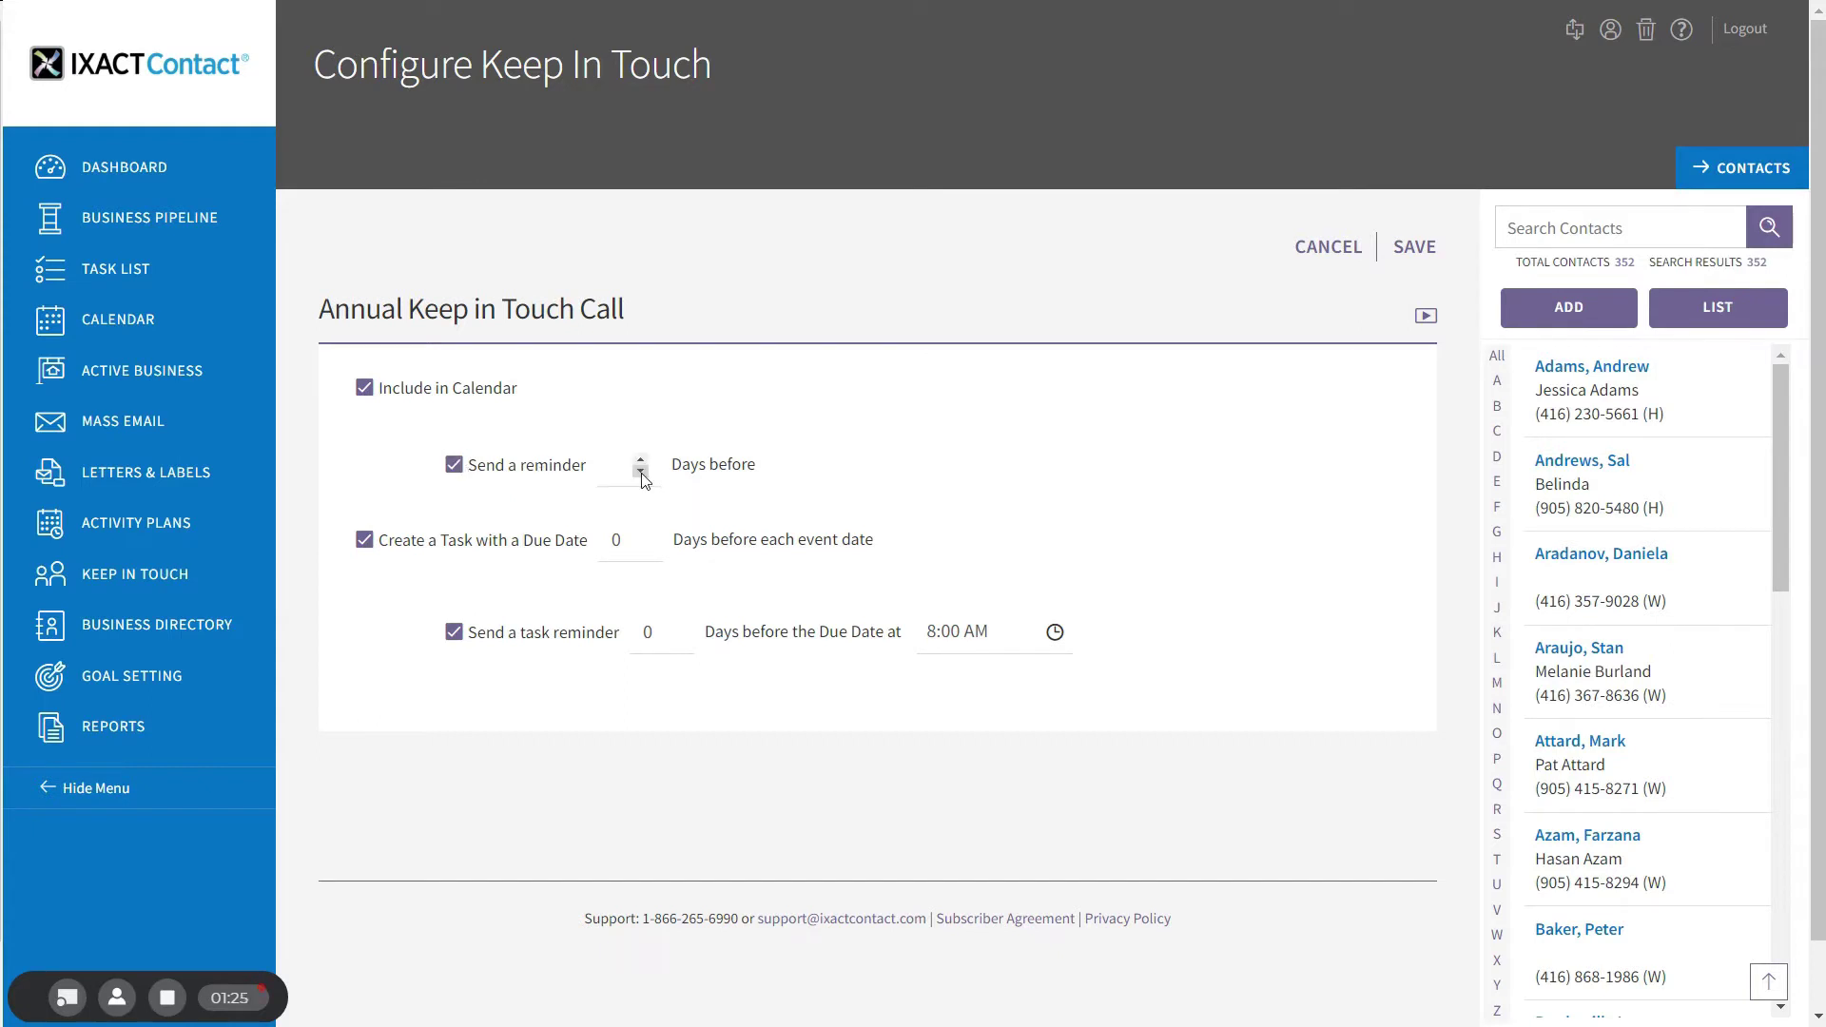
left_click(599, 468)
type("1")
left_click(453, 466)
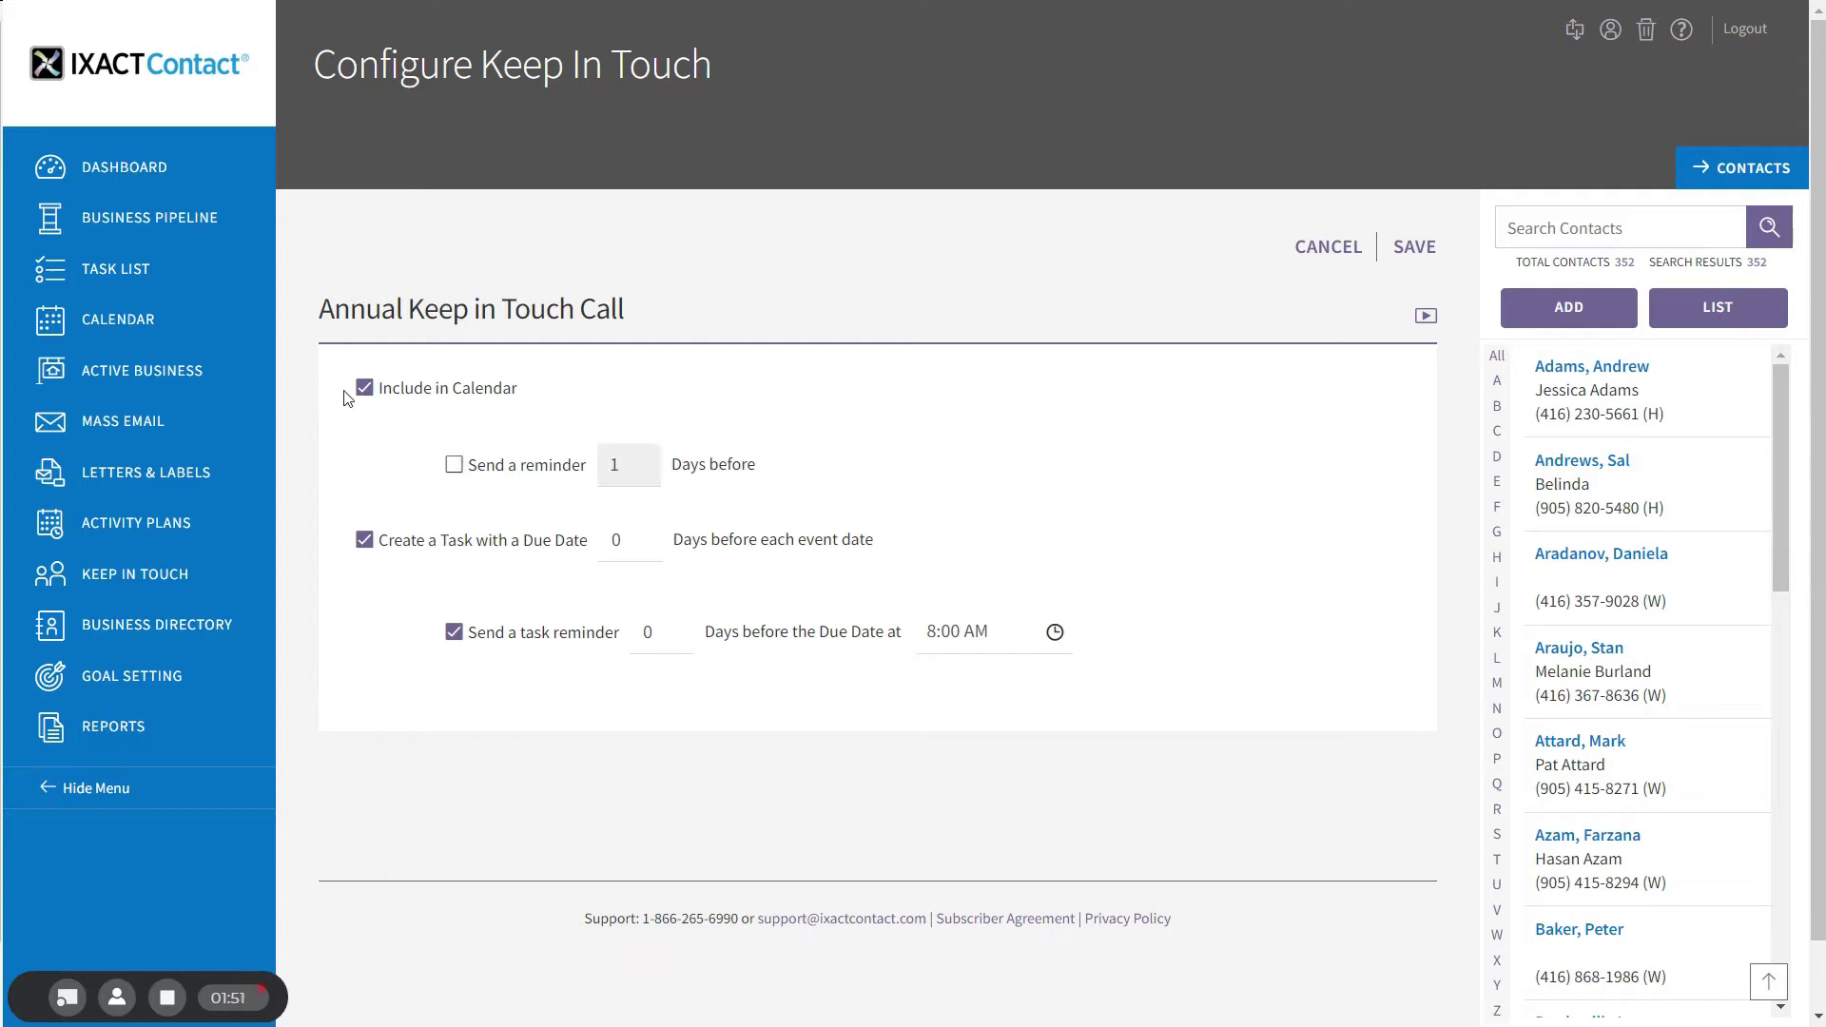
left_click(364, 388)
left_click(1414, 248)
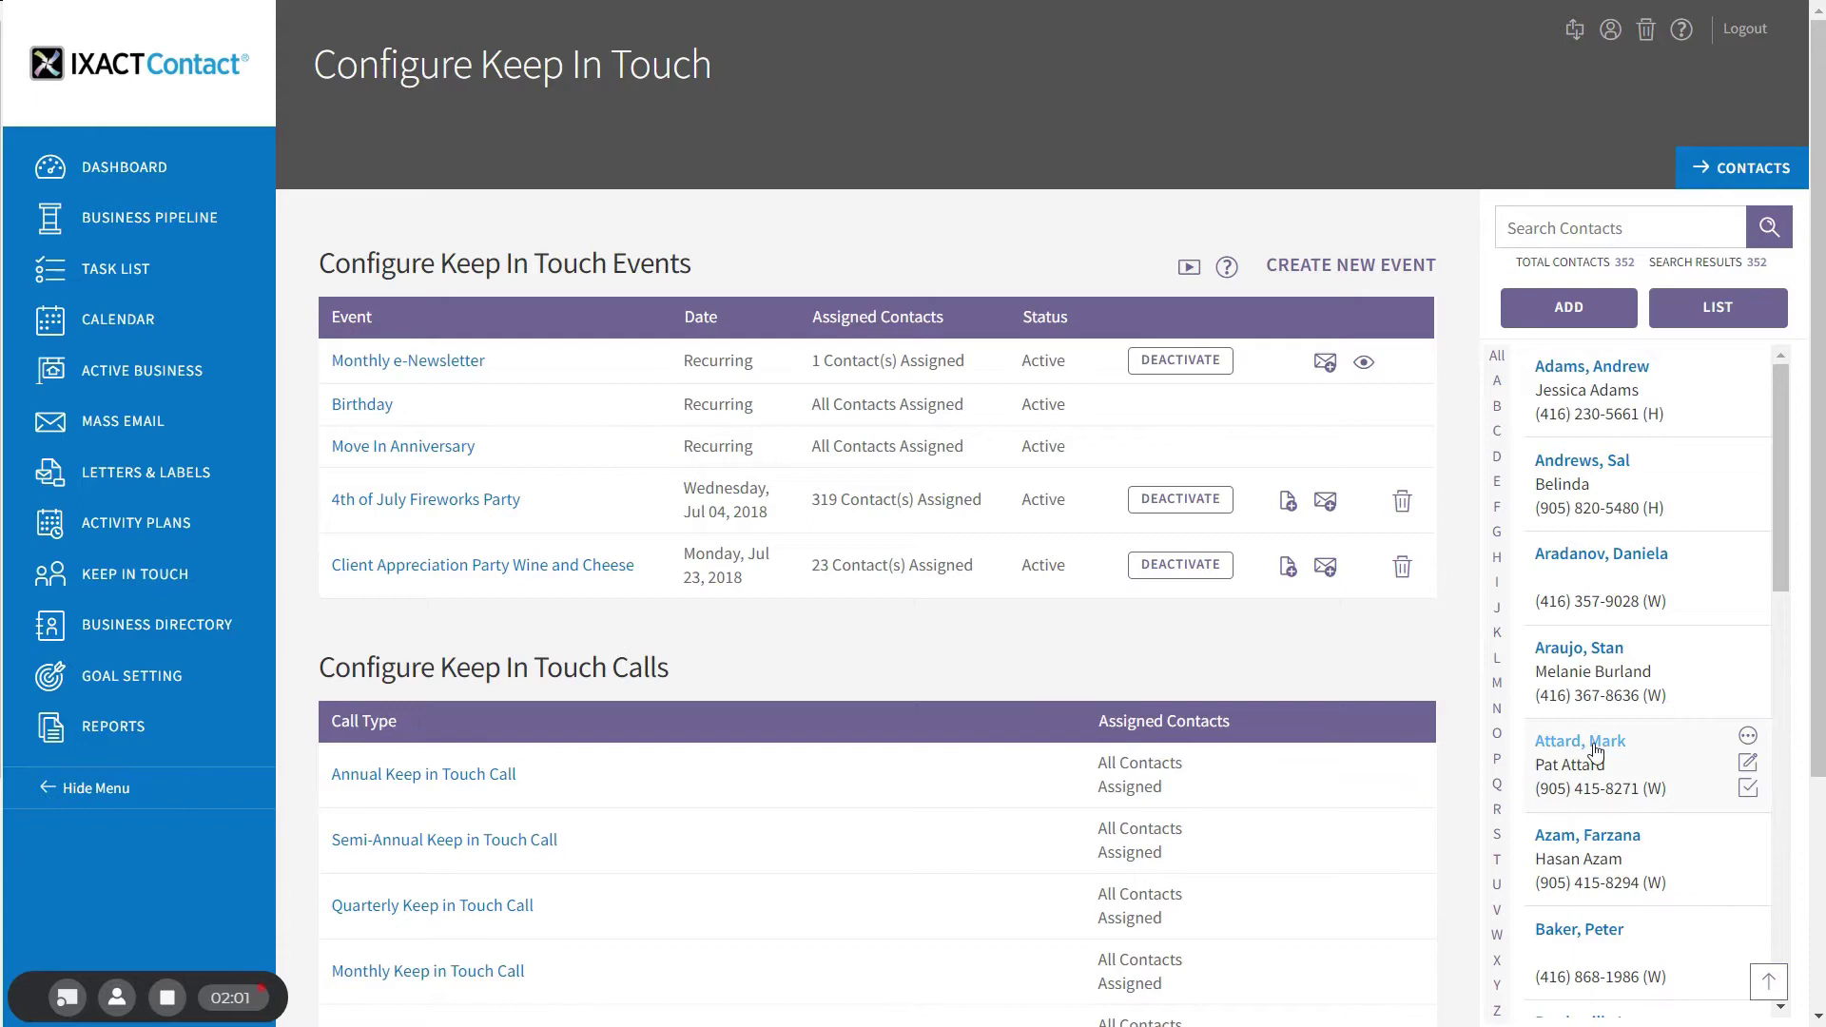
Step: Open a contact's Keep in Touch tab listing Annual through Bi-Weekly calls, all Inactive
left_click(1583, 649)
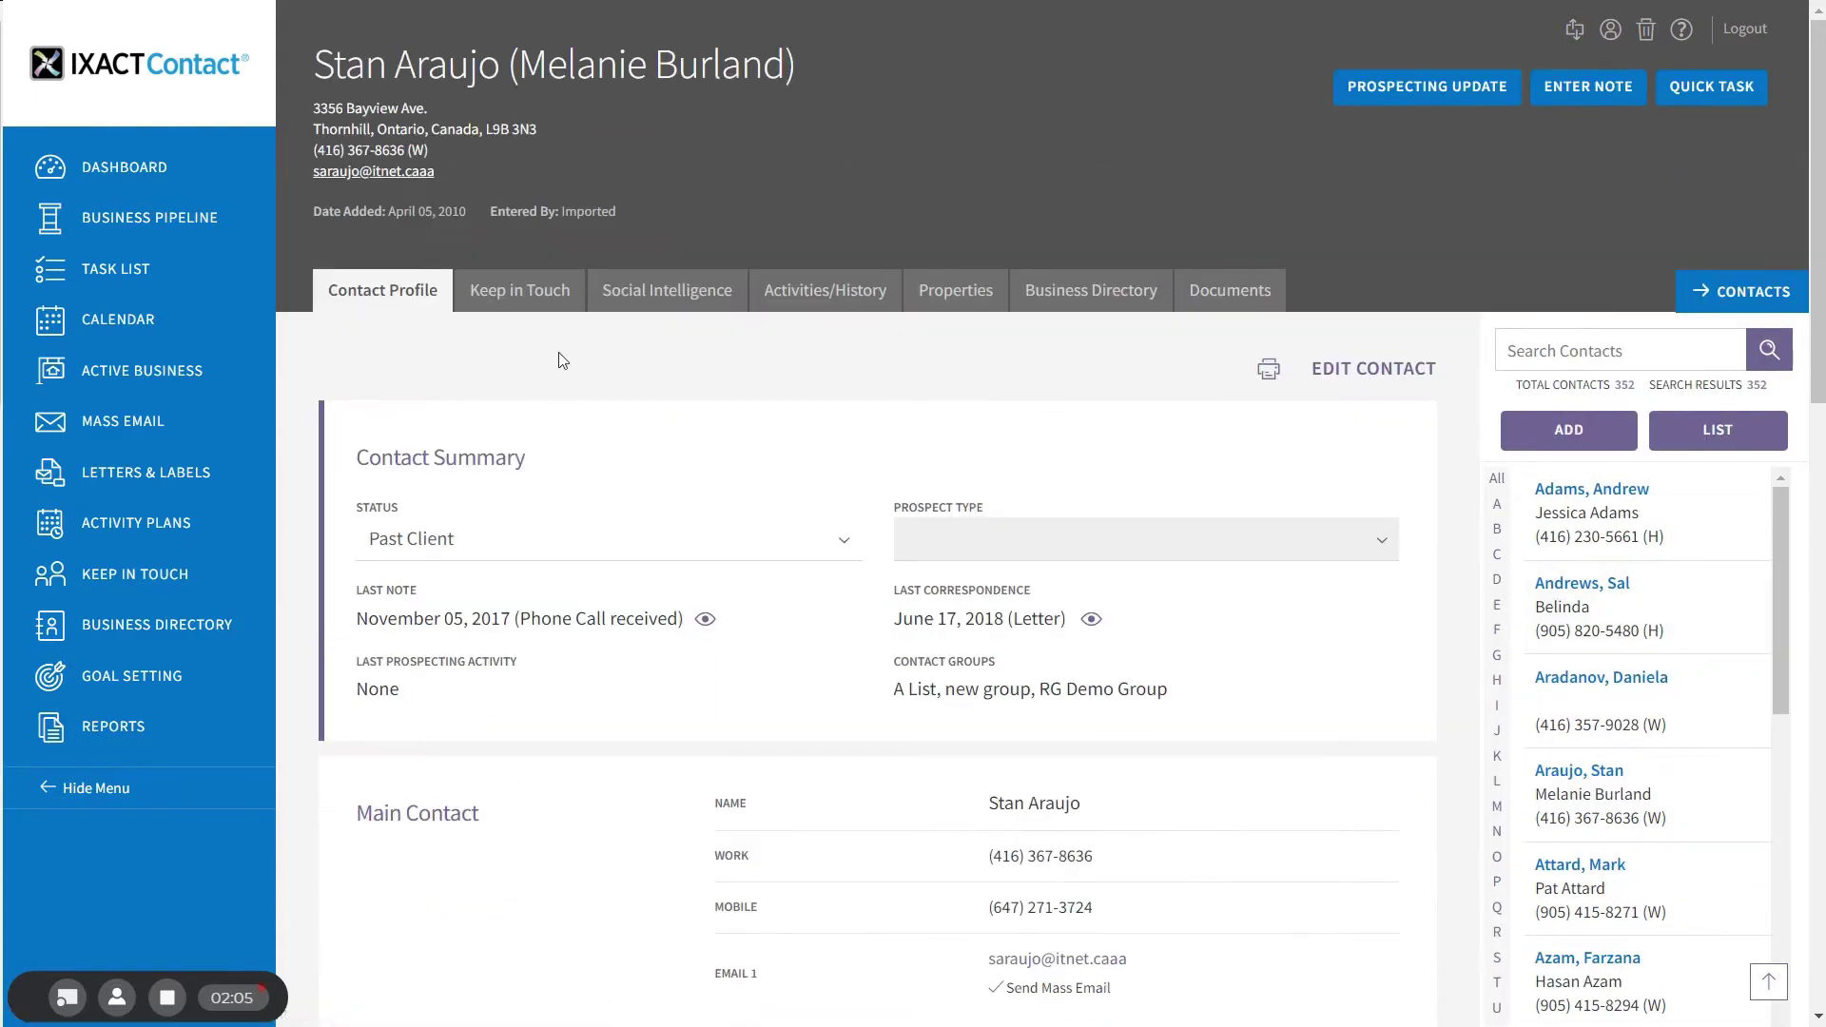
left_click(524, 301)
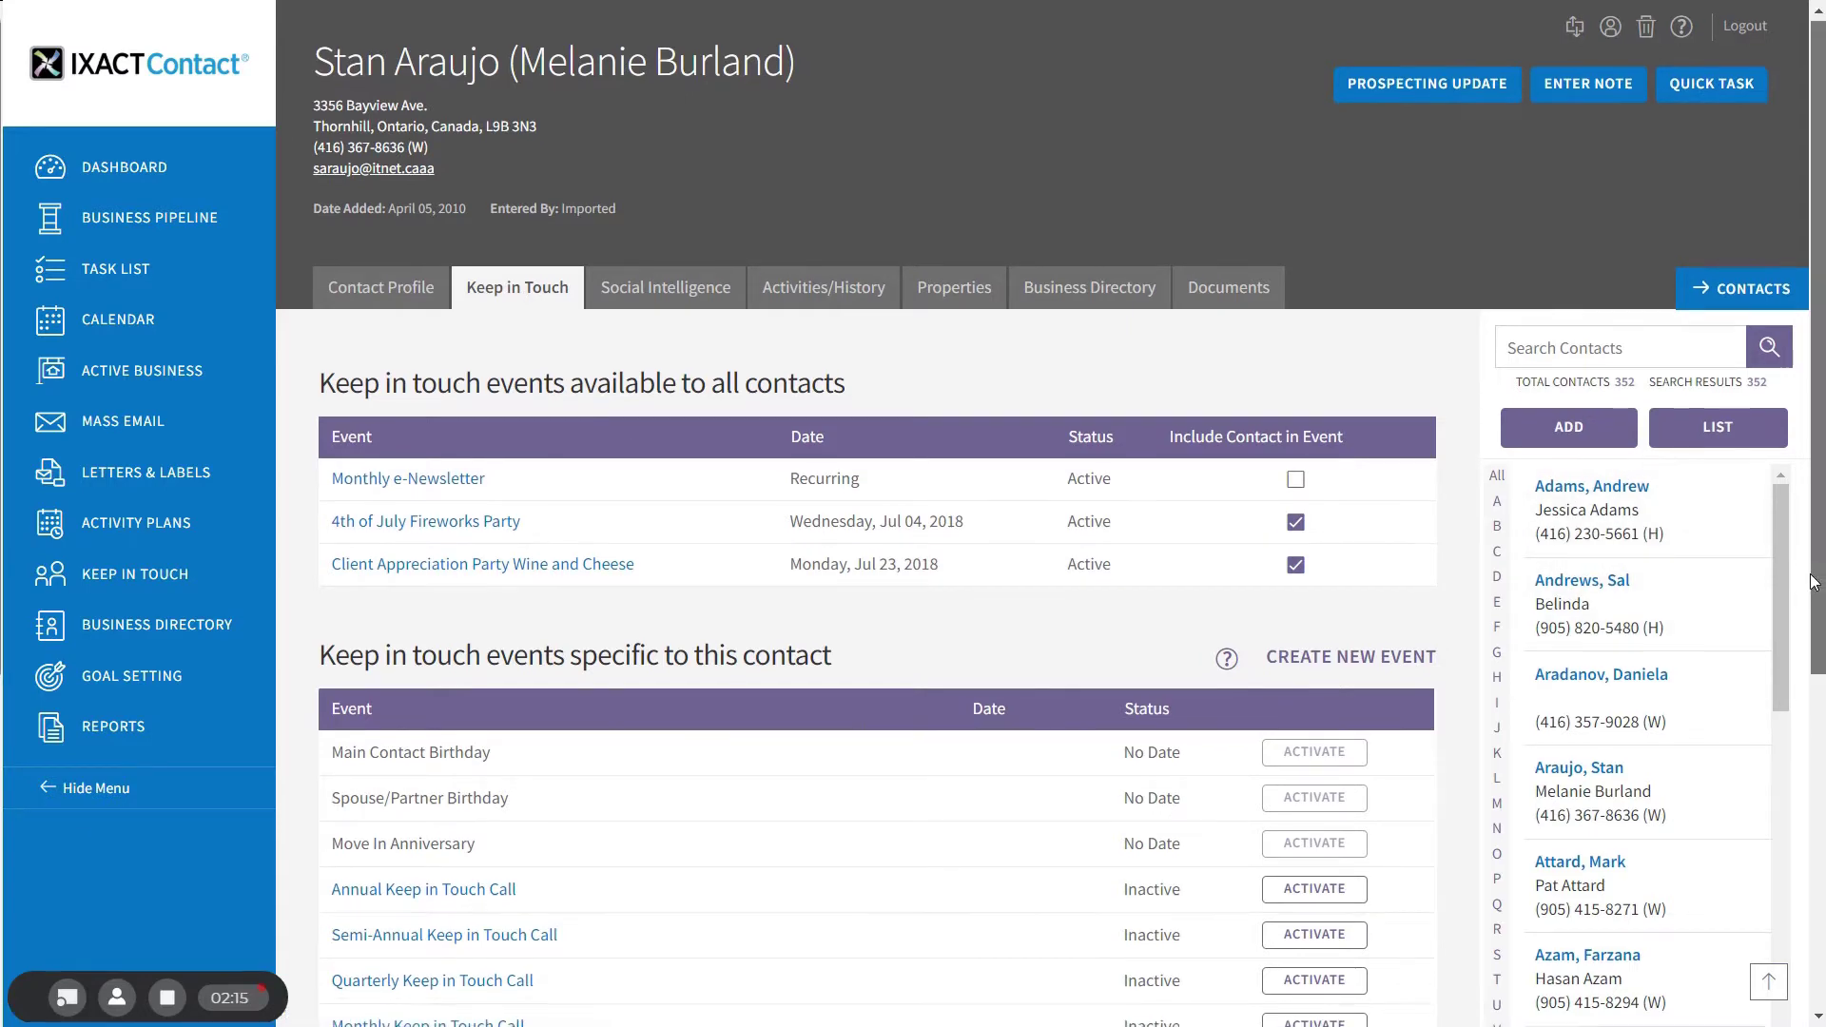
scroll(1802, 574, "down", 3)
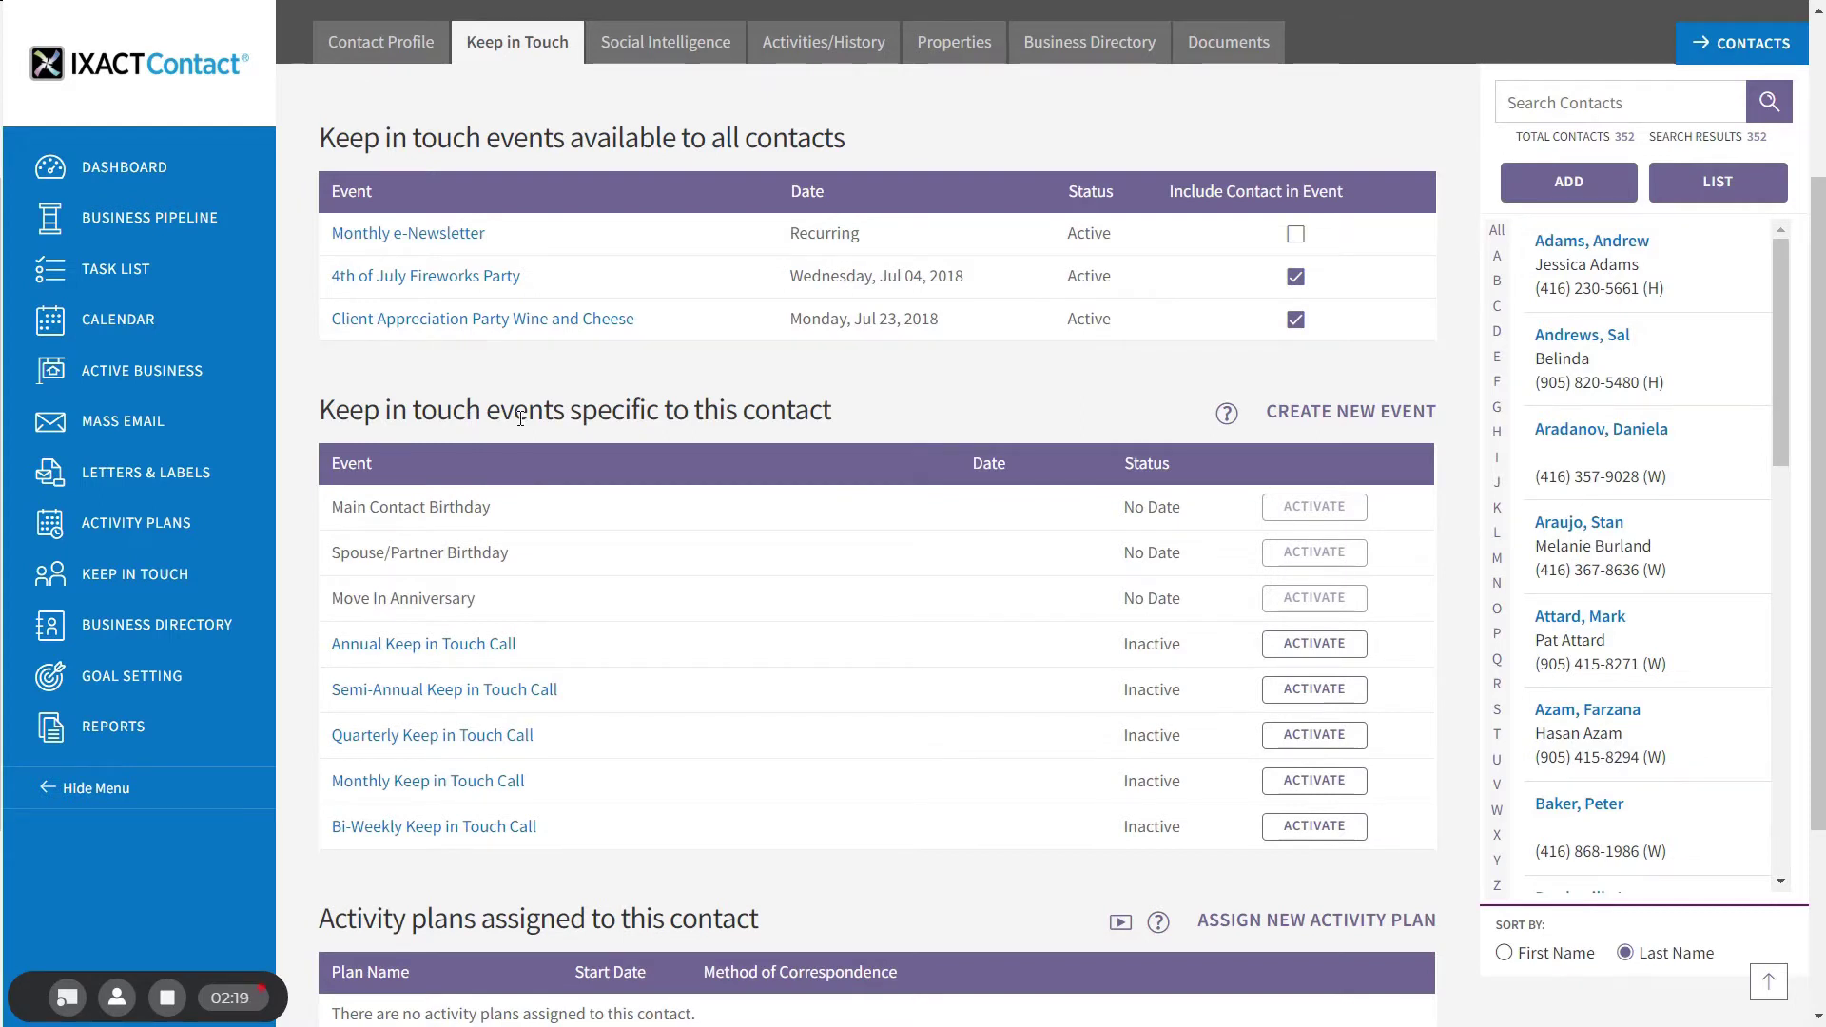
Step: Activate this contact's Annual Keep in Touch Call with the first call on June 22, 2018
left_click(1312, 643)
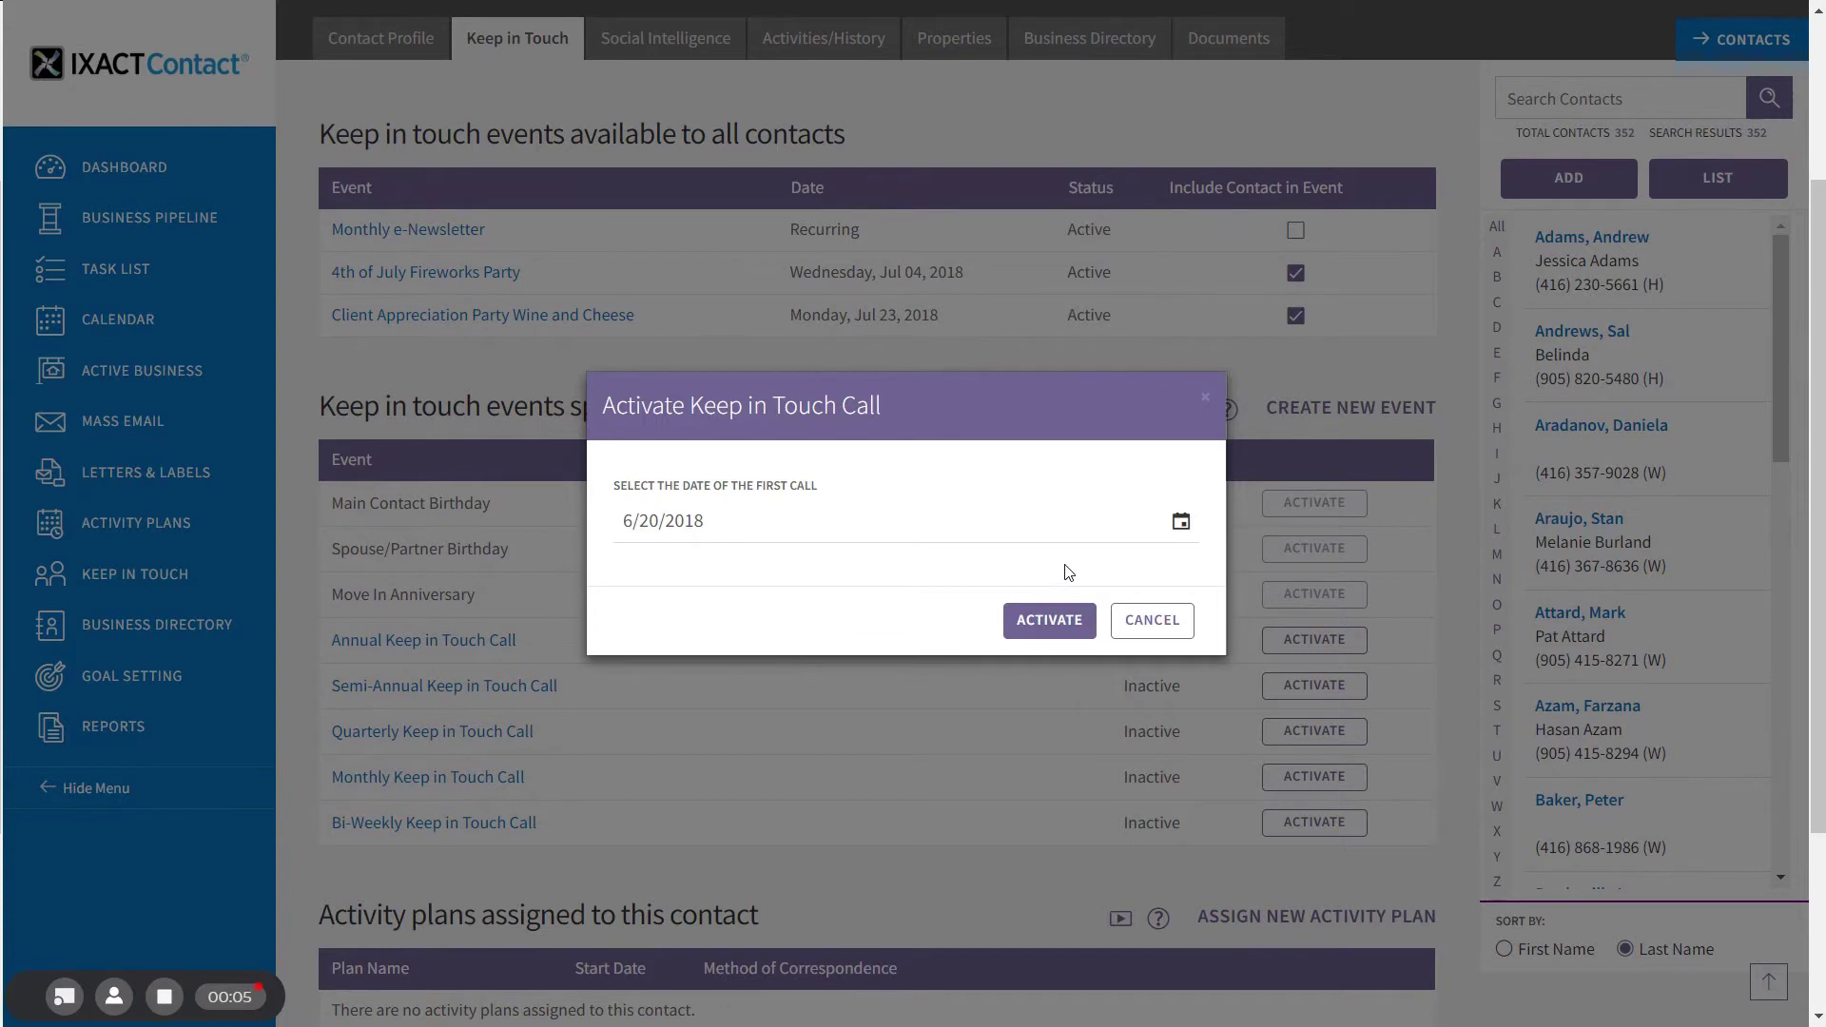
left_click(1180, 523)
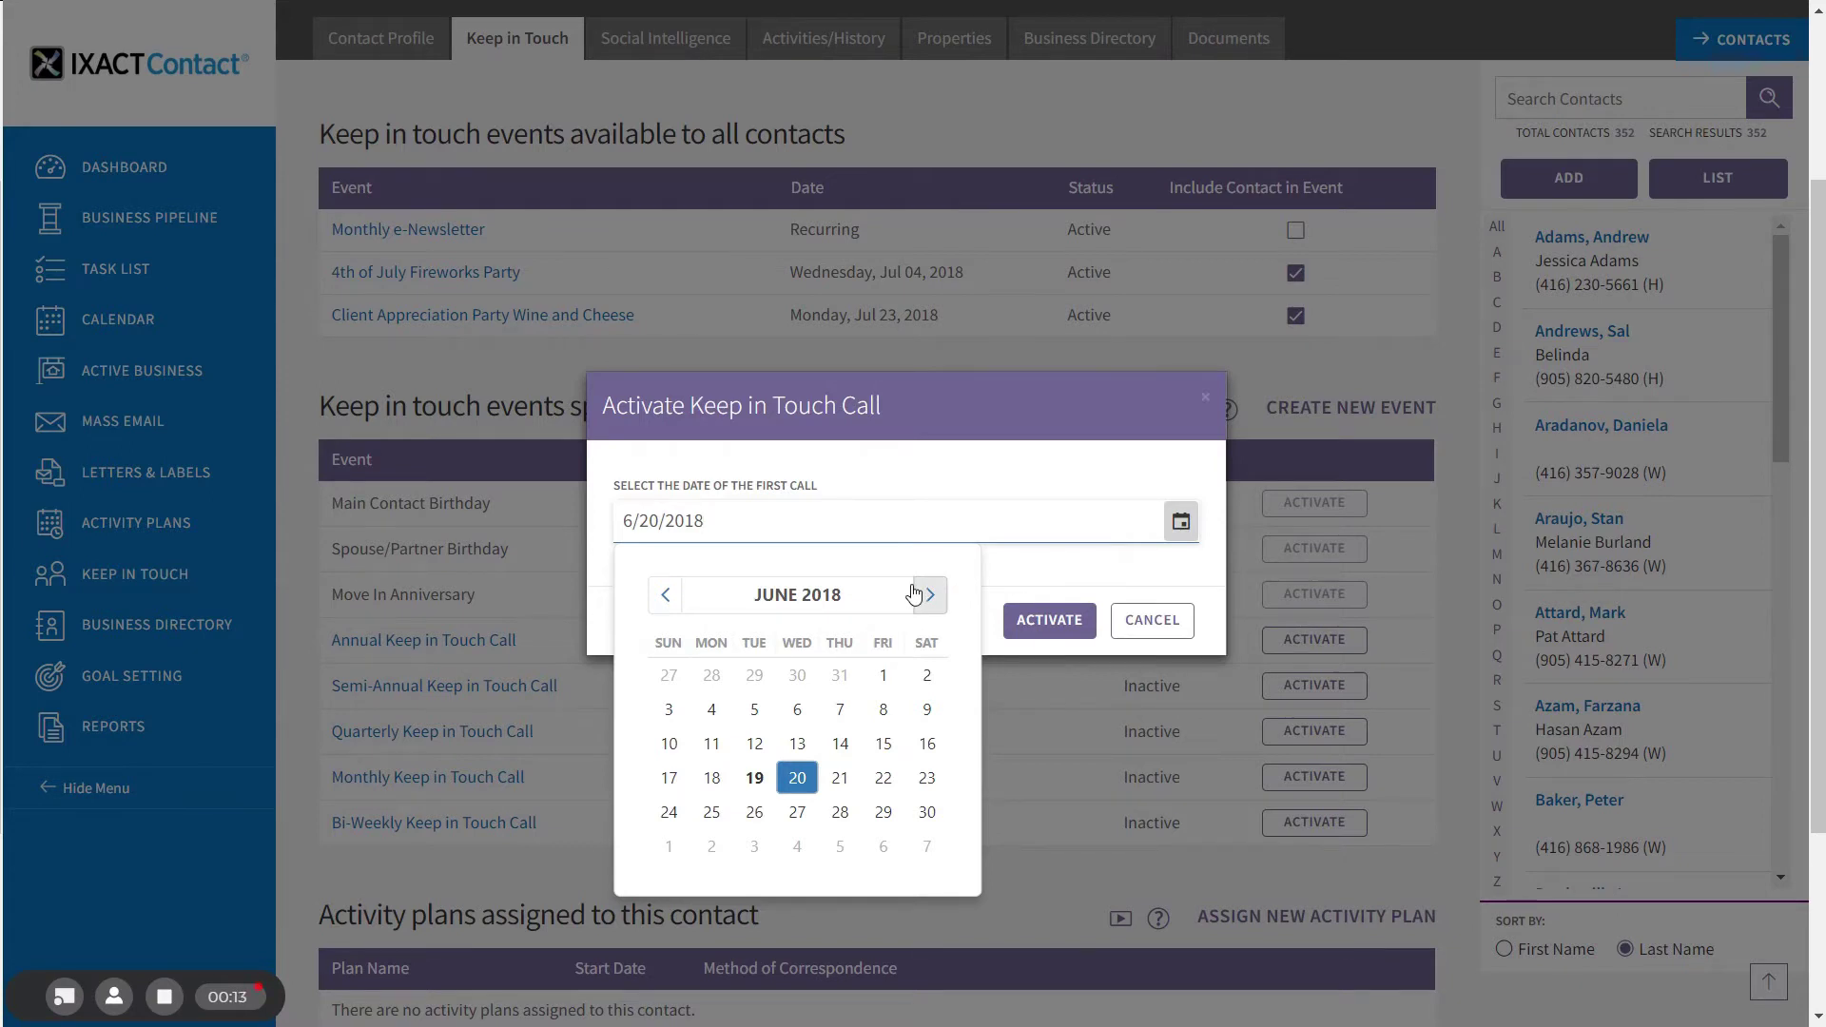
left_click(881, 778)
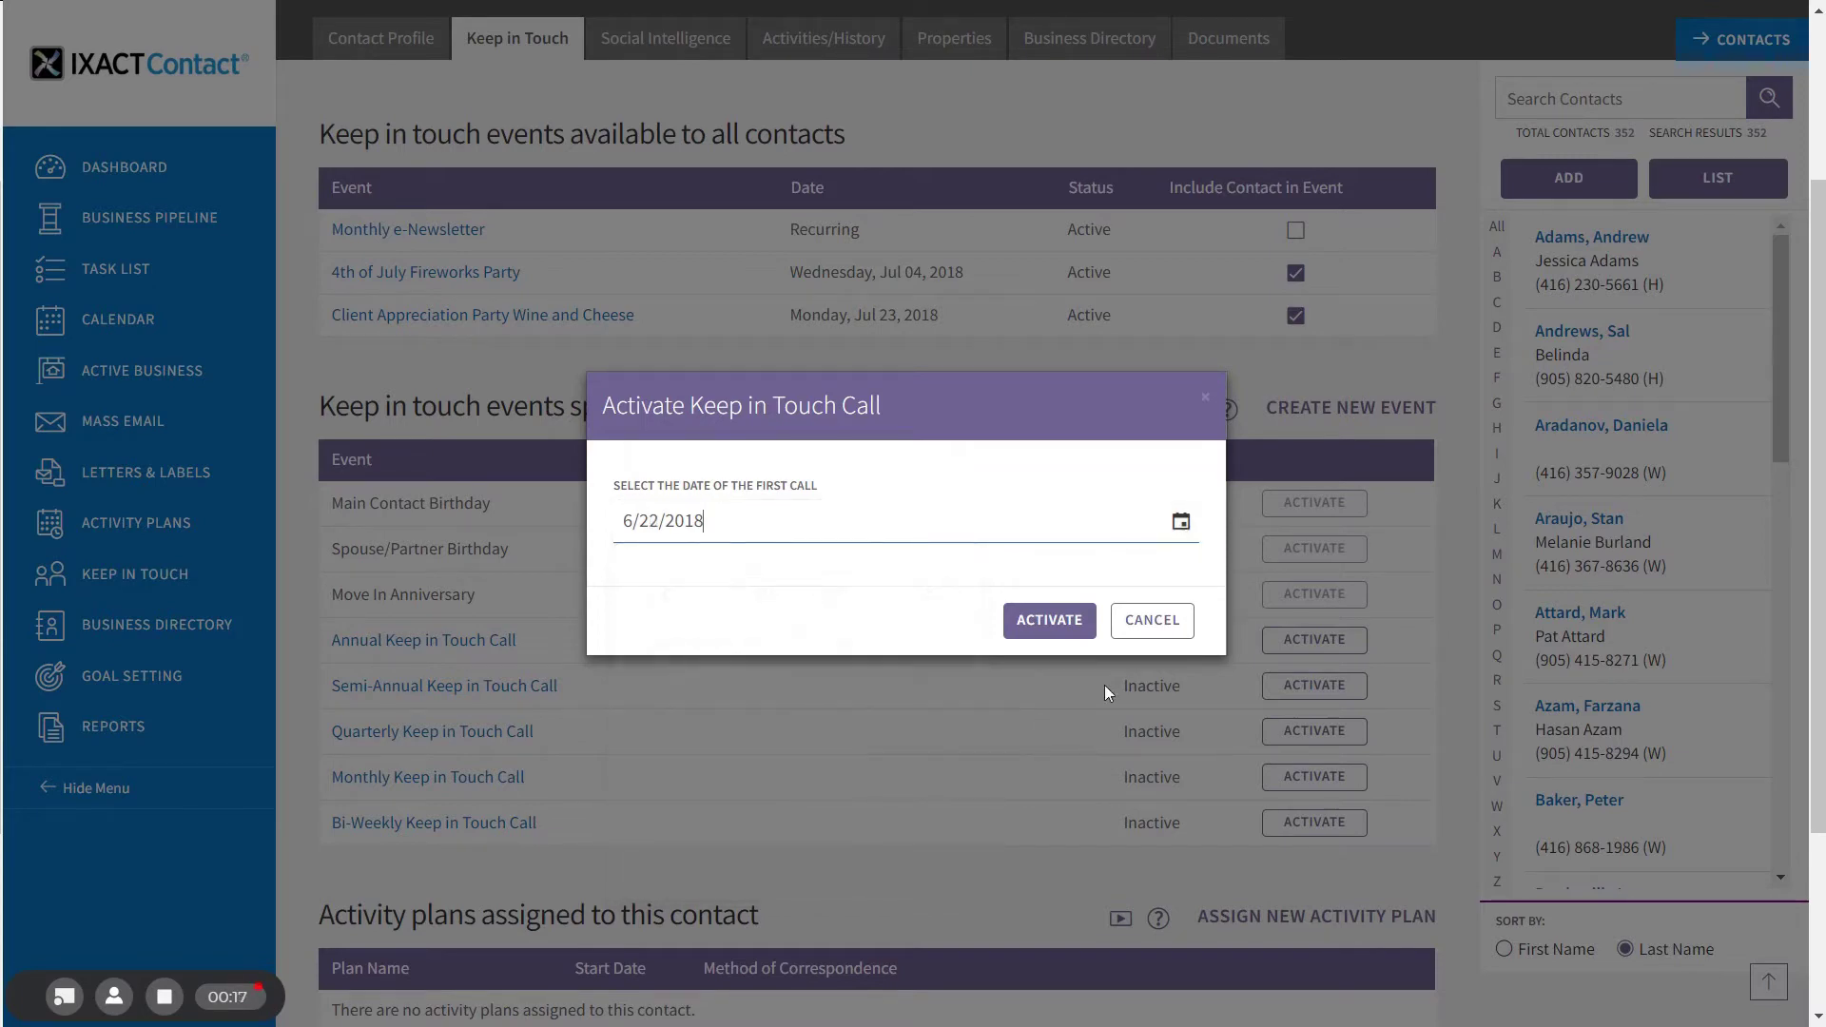
left_click(1053, 627)
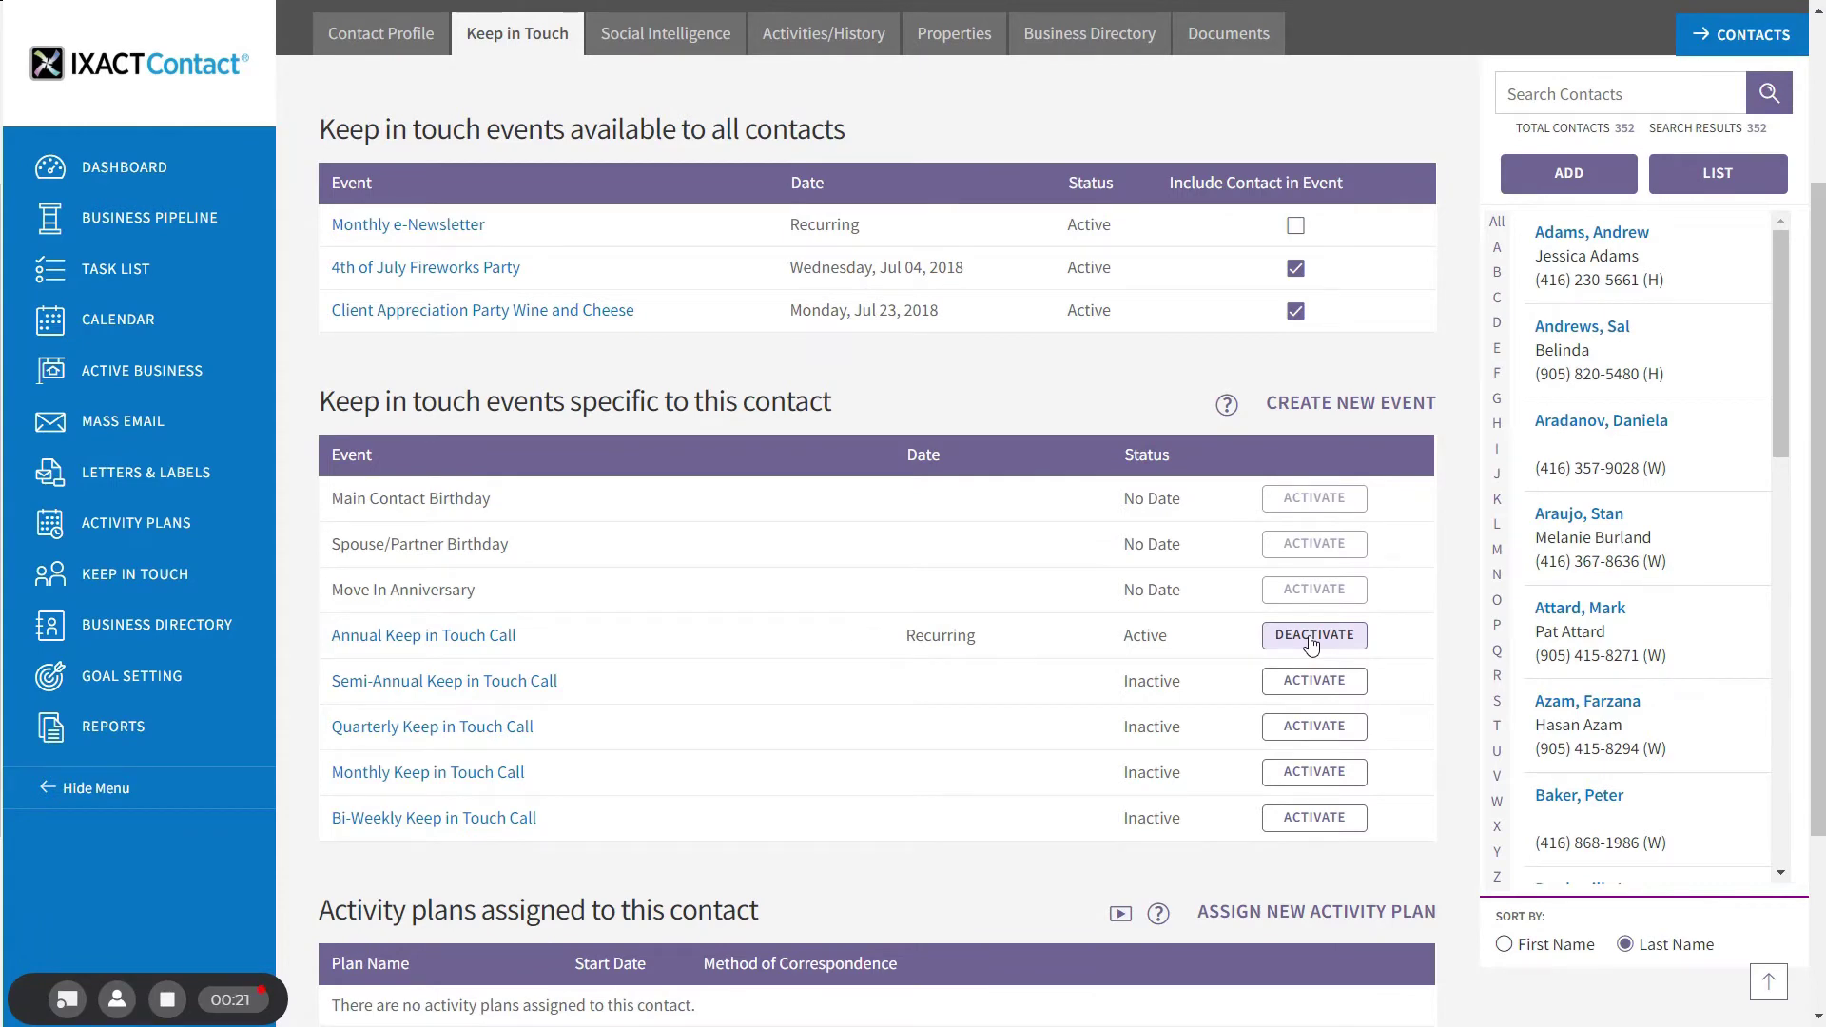
Step: Start a contact list via Advanced Search and expand the Contact Status criteria
left_click(1711, 176)
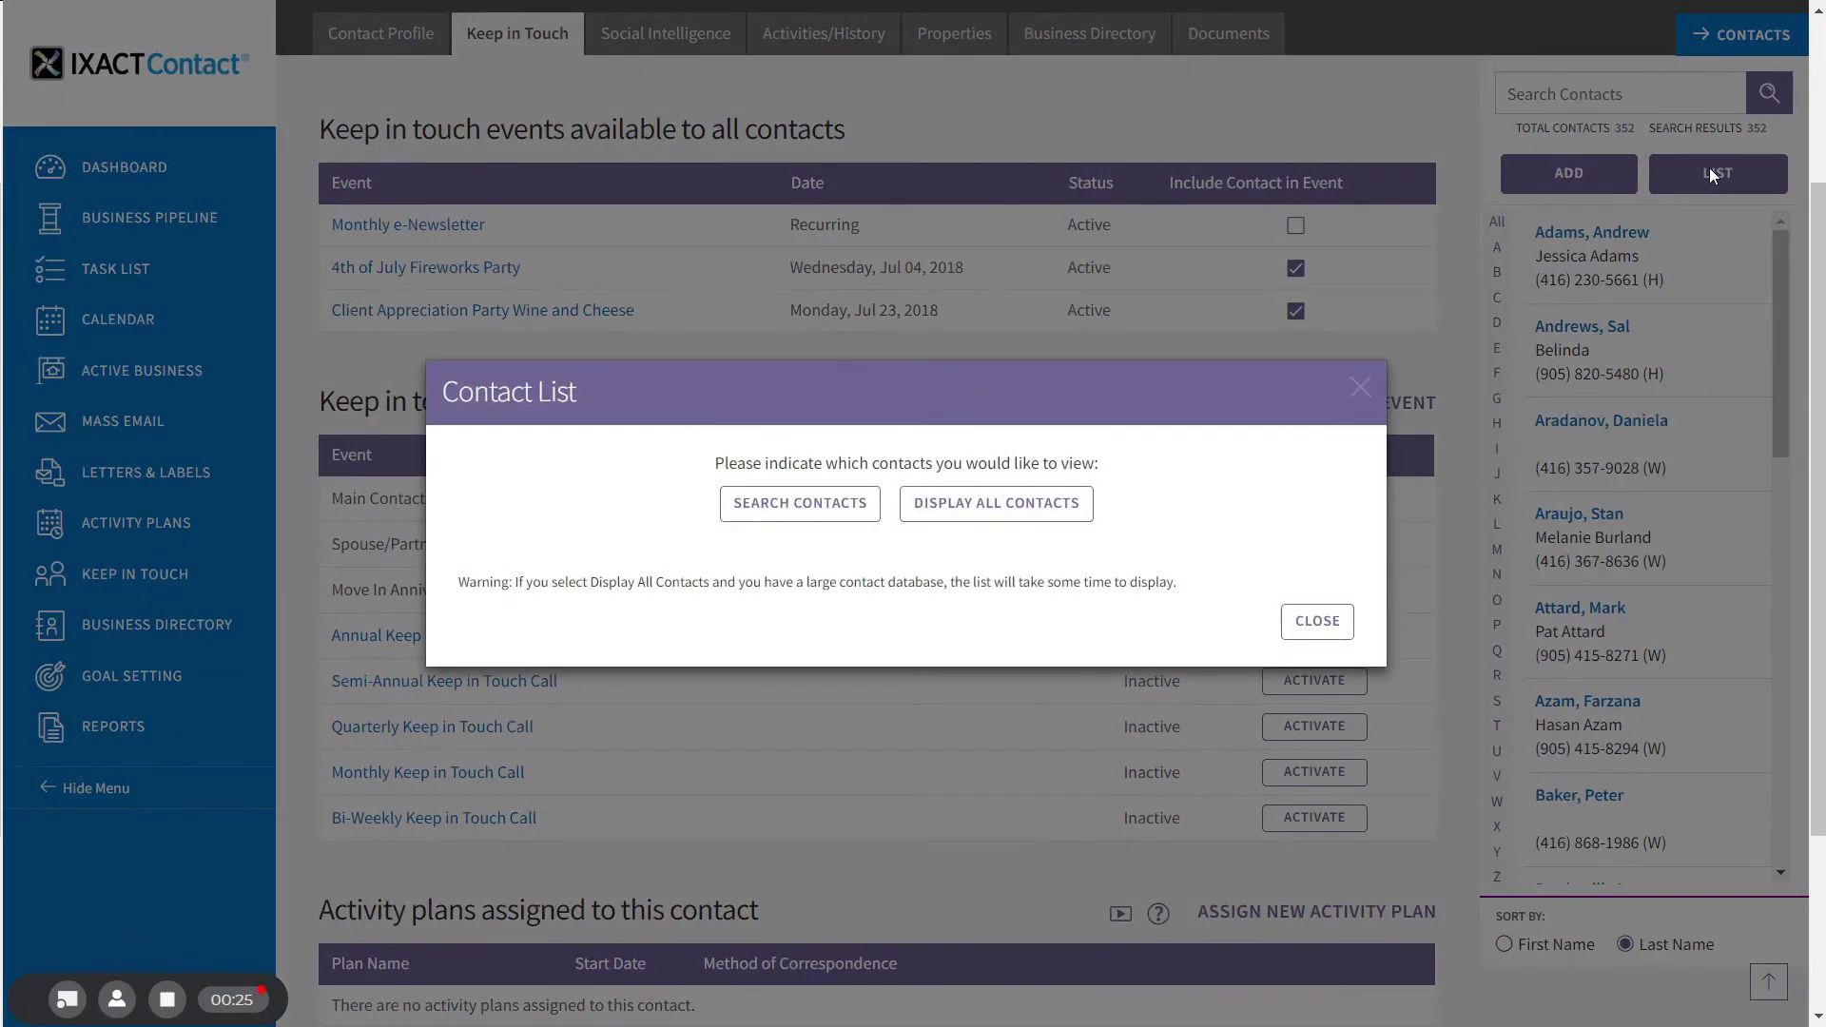
left_click(823, 511)
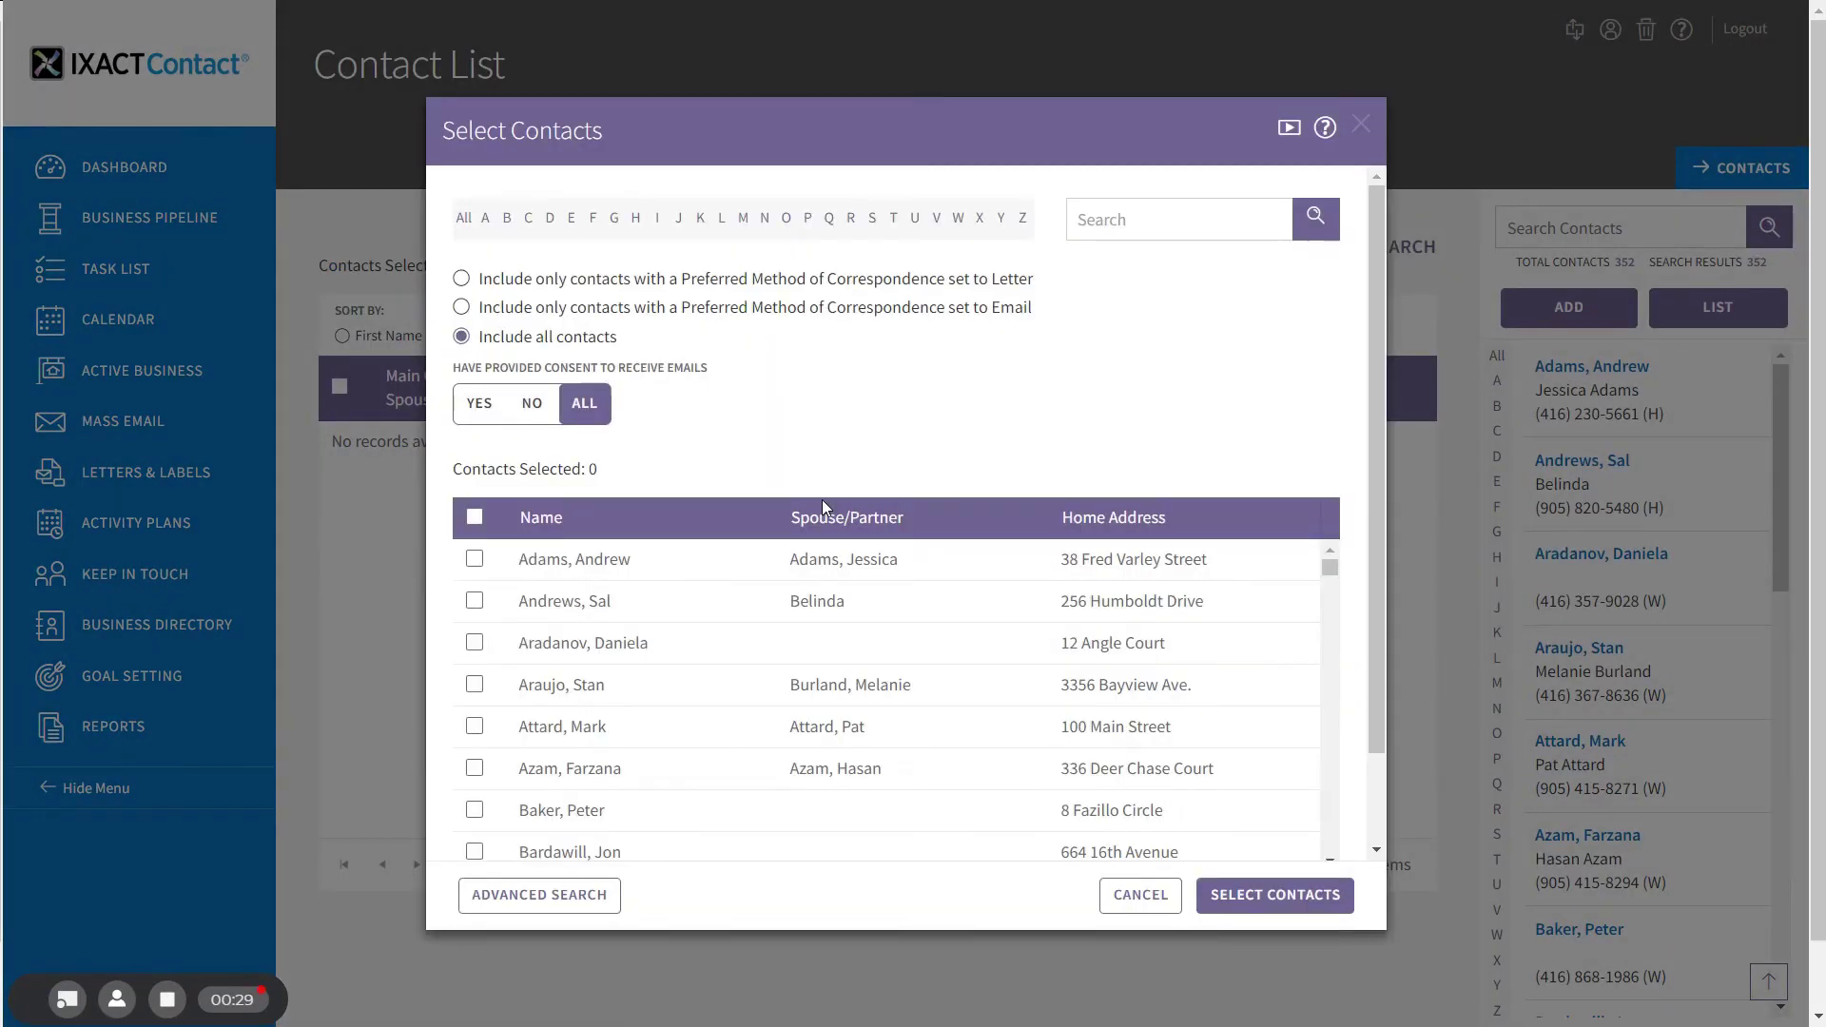
left_click(559, 911)
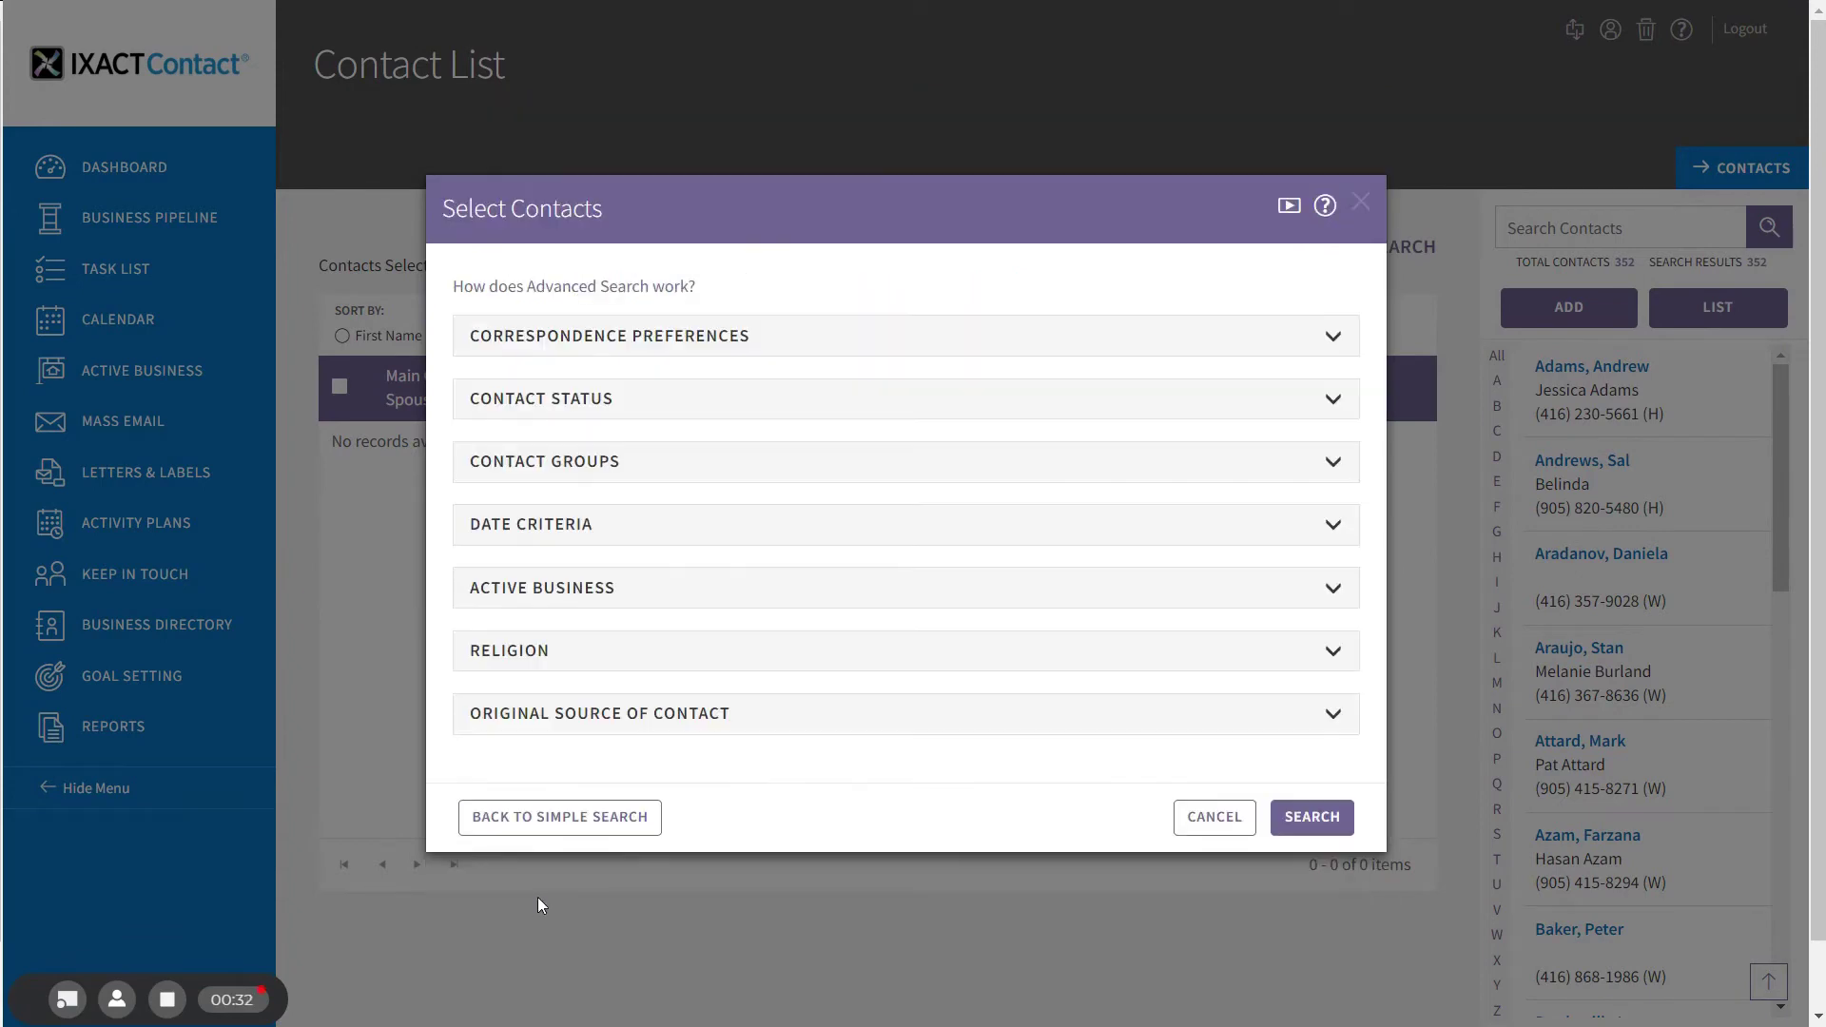
left_click(1331, 407)
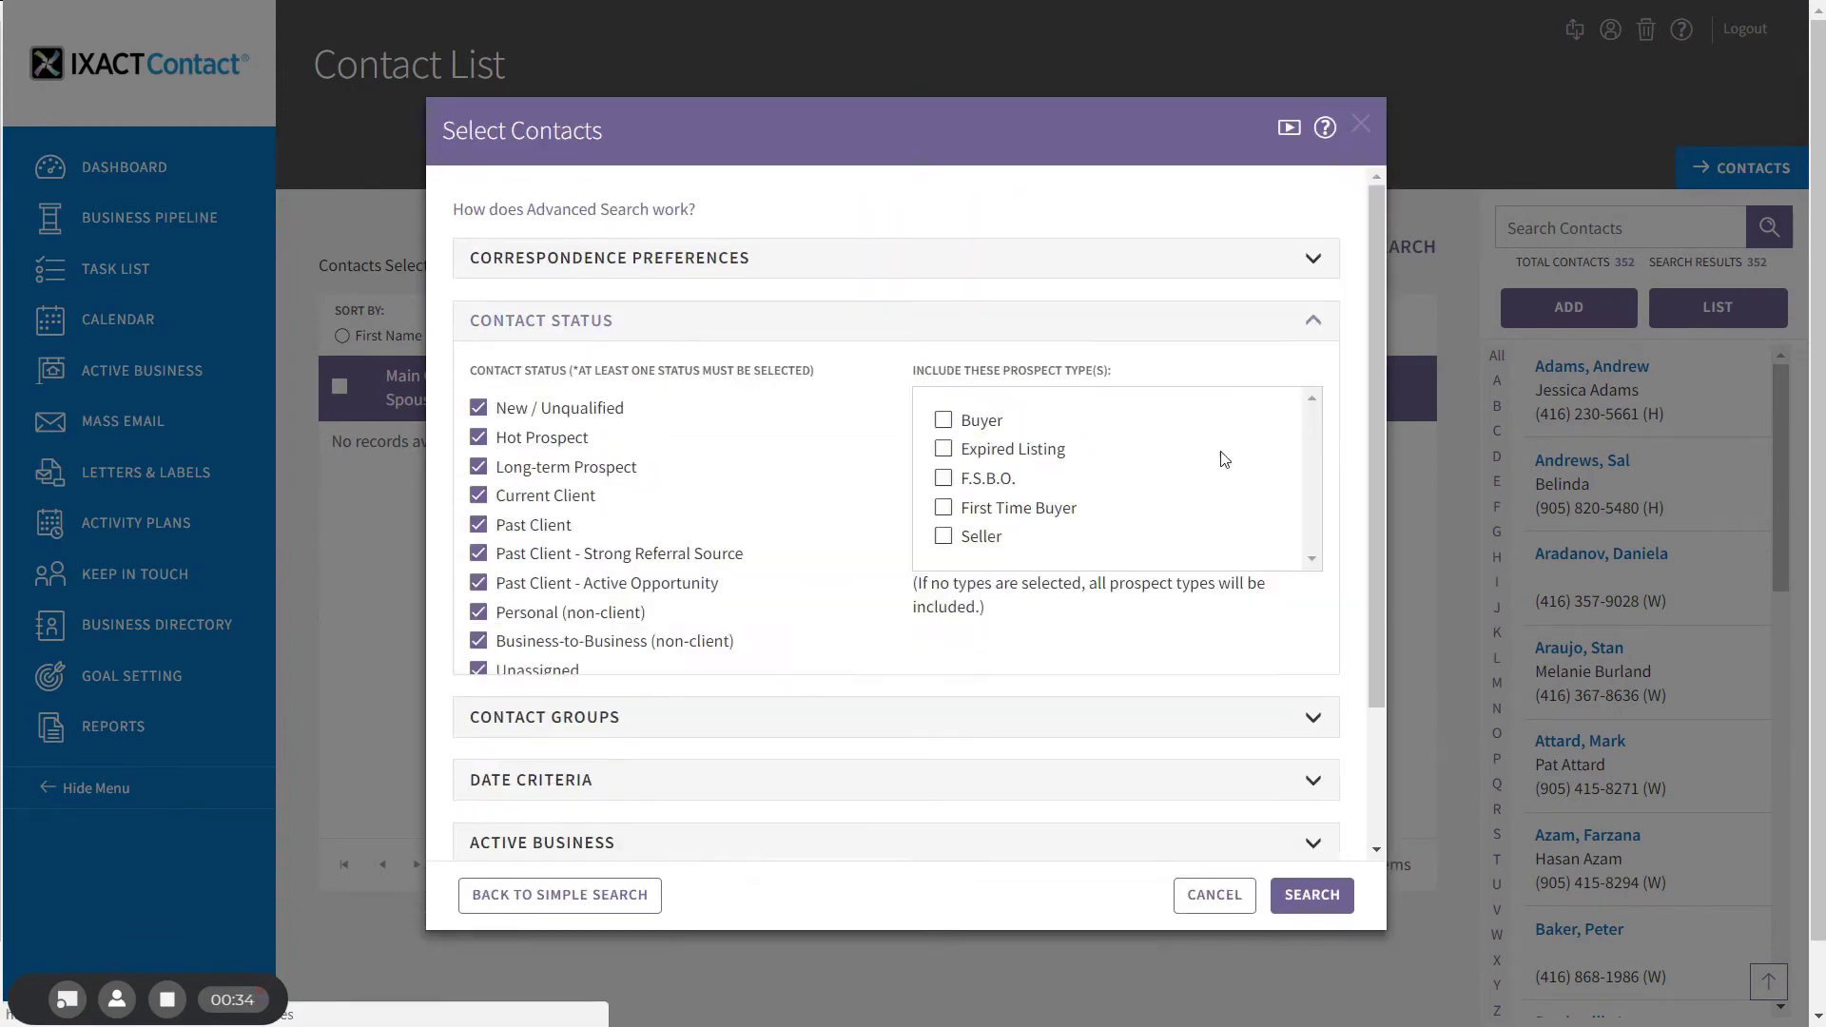
Step: Uncheck every Contact Status except Hot Prospect, search, and list the 20 found contacts
left_click(478, 408)
left_click(478, 466)
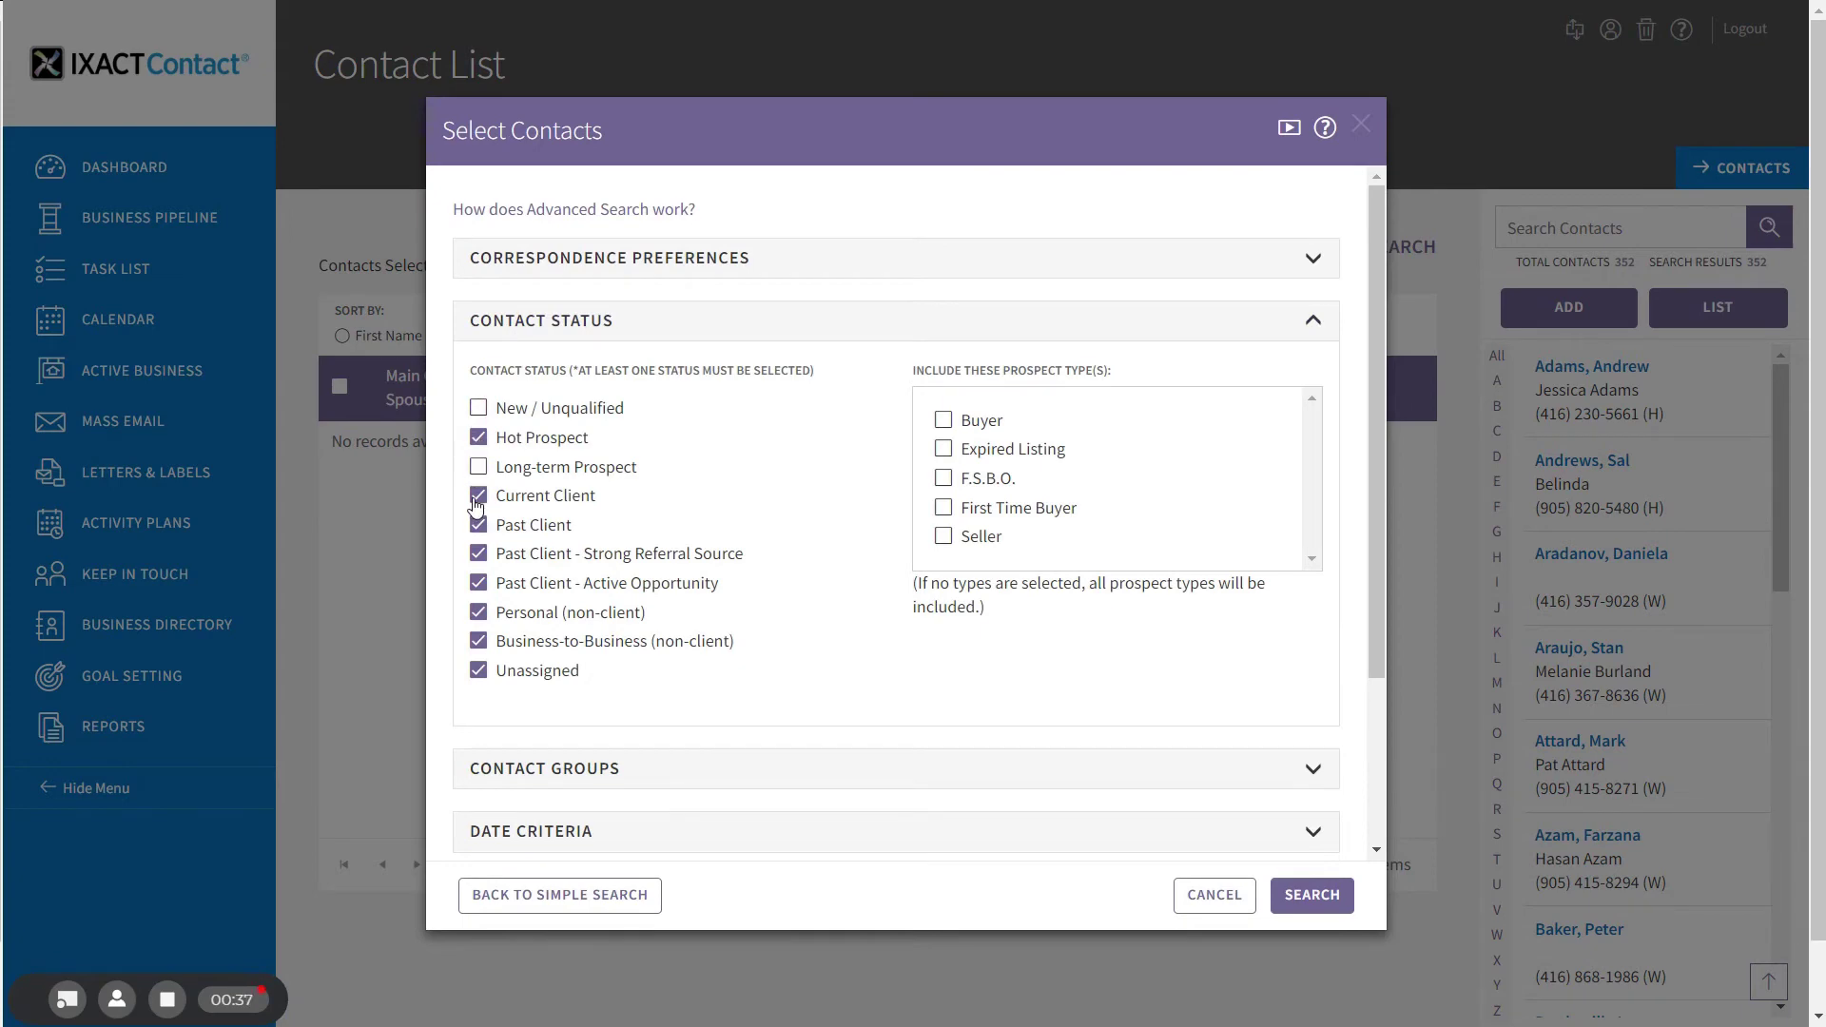
left_click(478, 496)
left_click(479, 525)
left_click(478, 554)
left_click(479, 582)
left_click(478, 611)
left_click(478, 641)
left_click(479, 671)
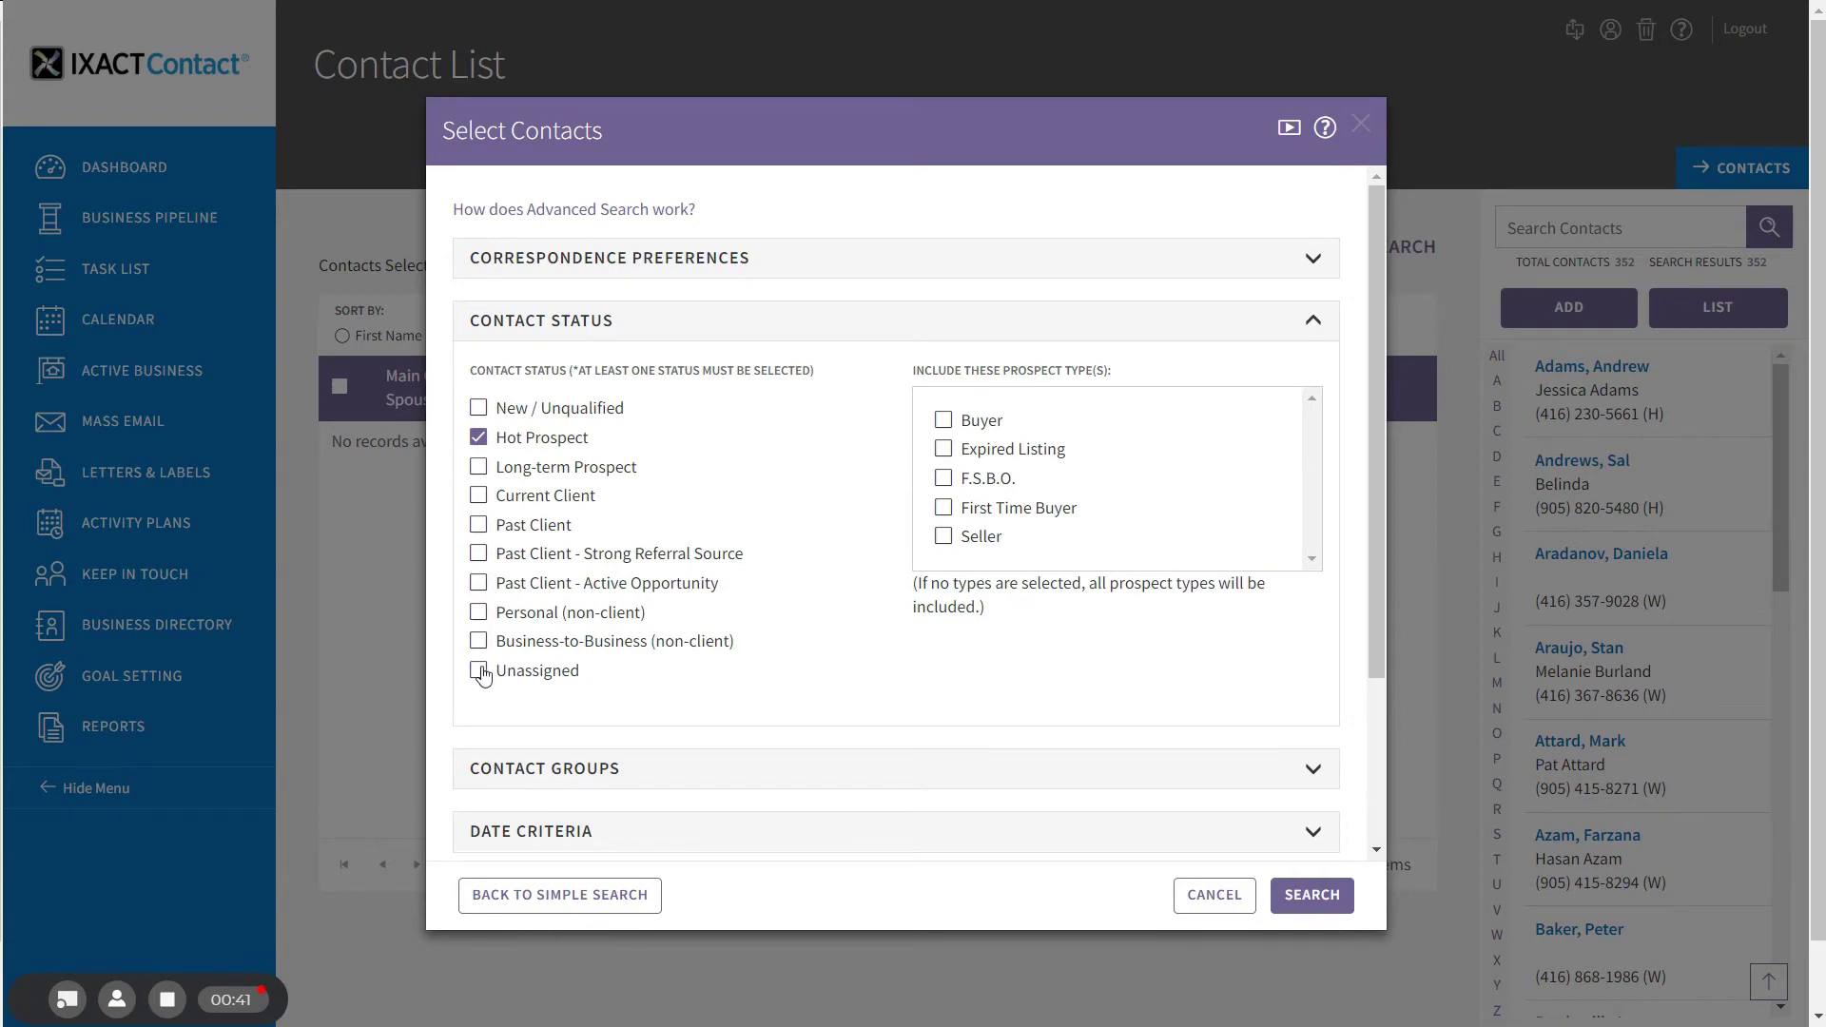
left_click(1309, 897)
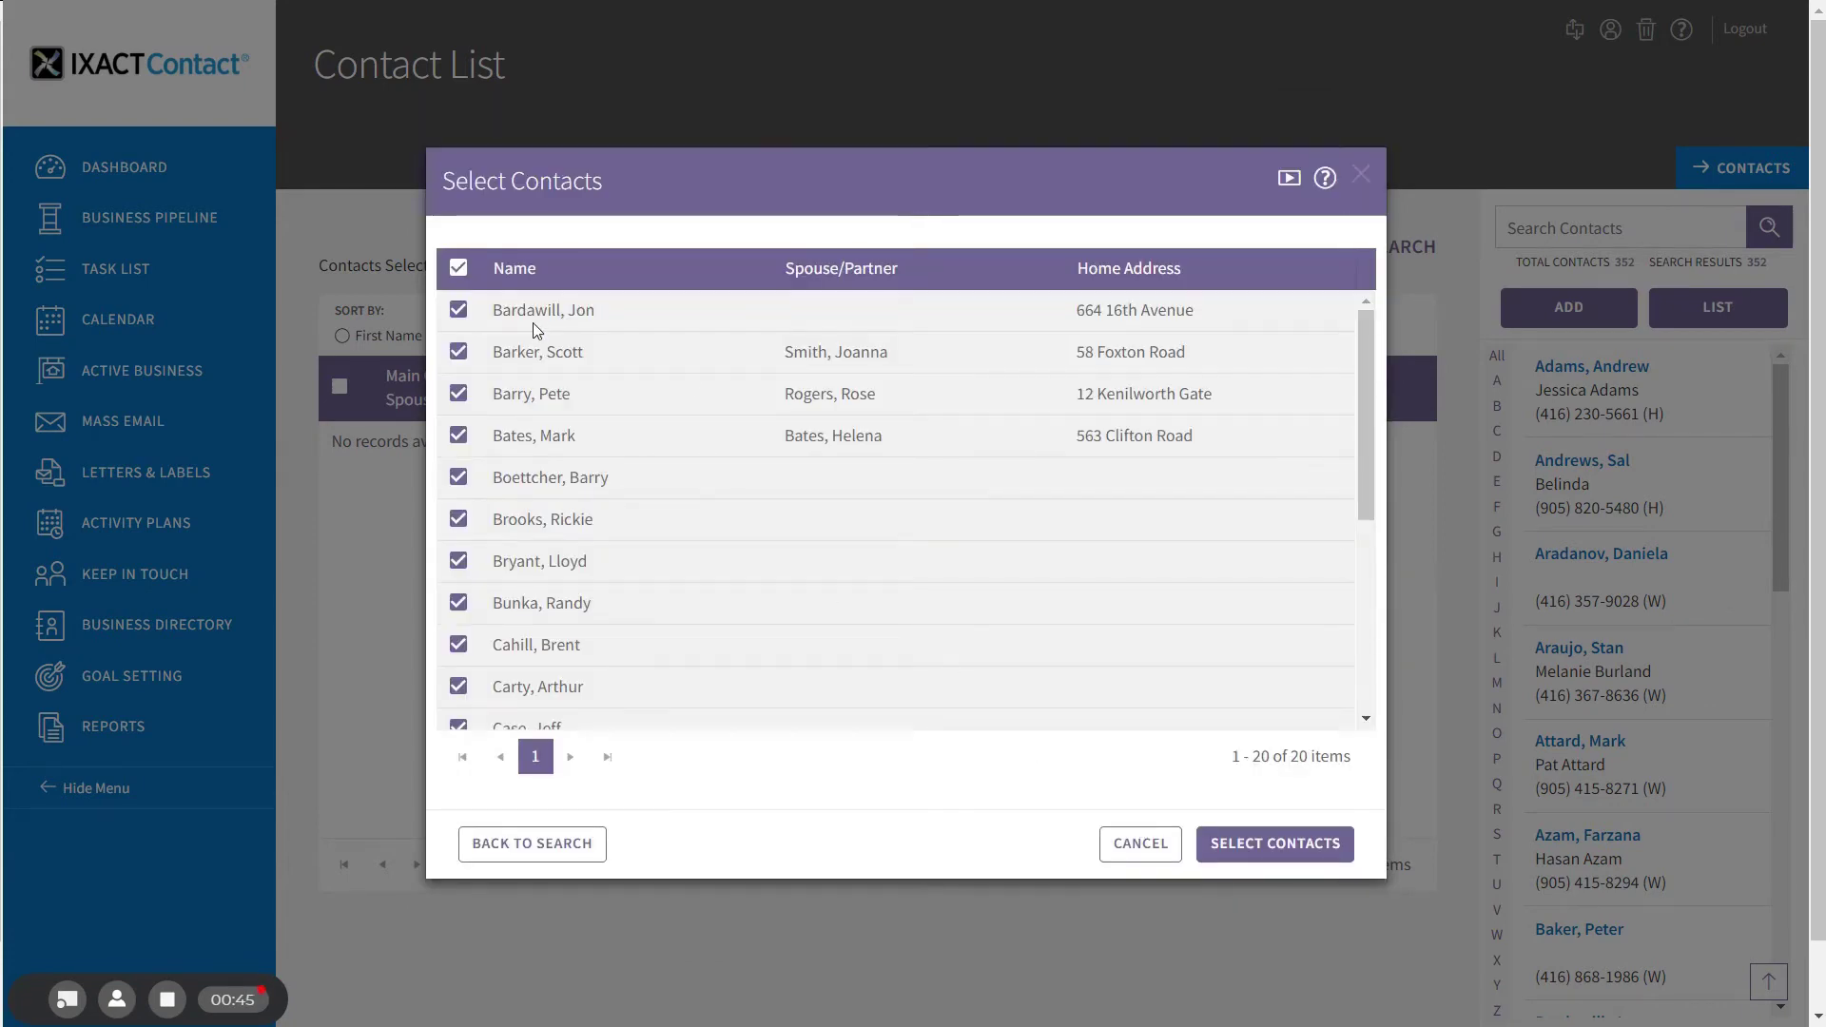
left_click(1275, 853)
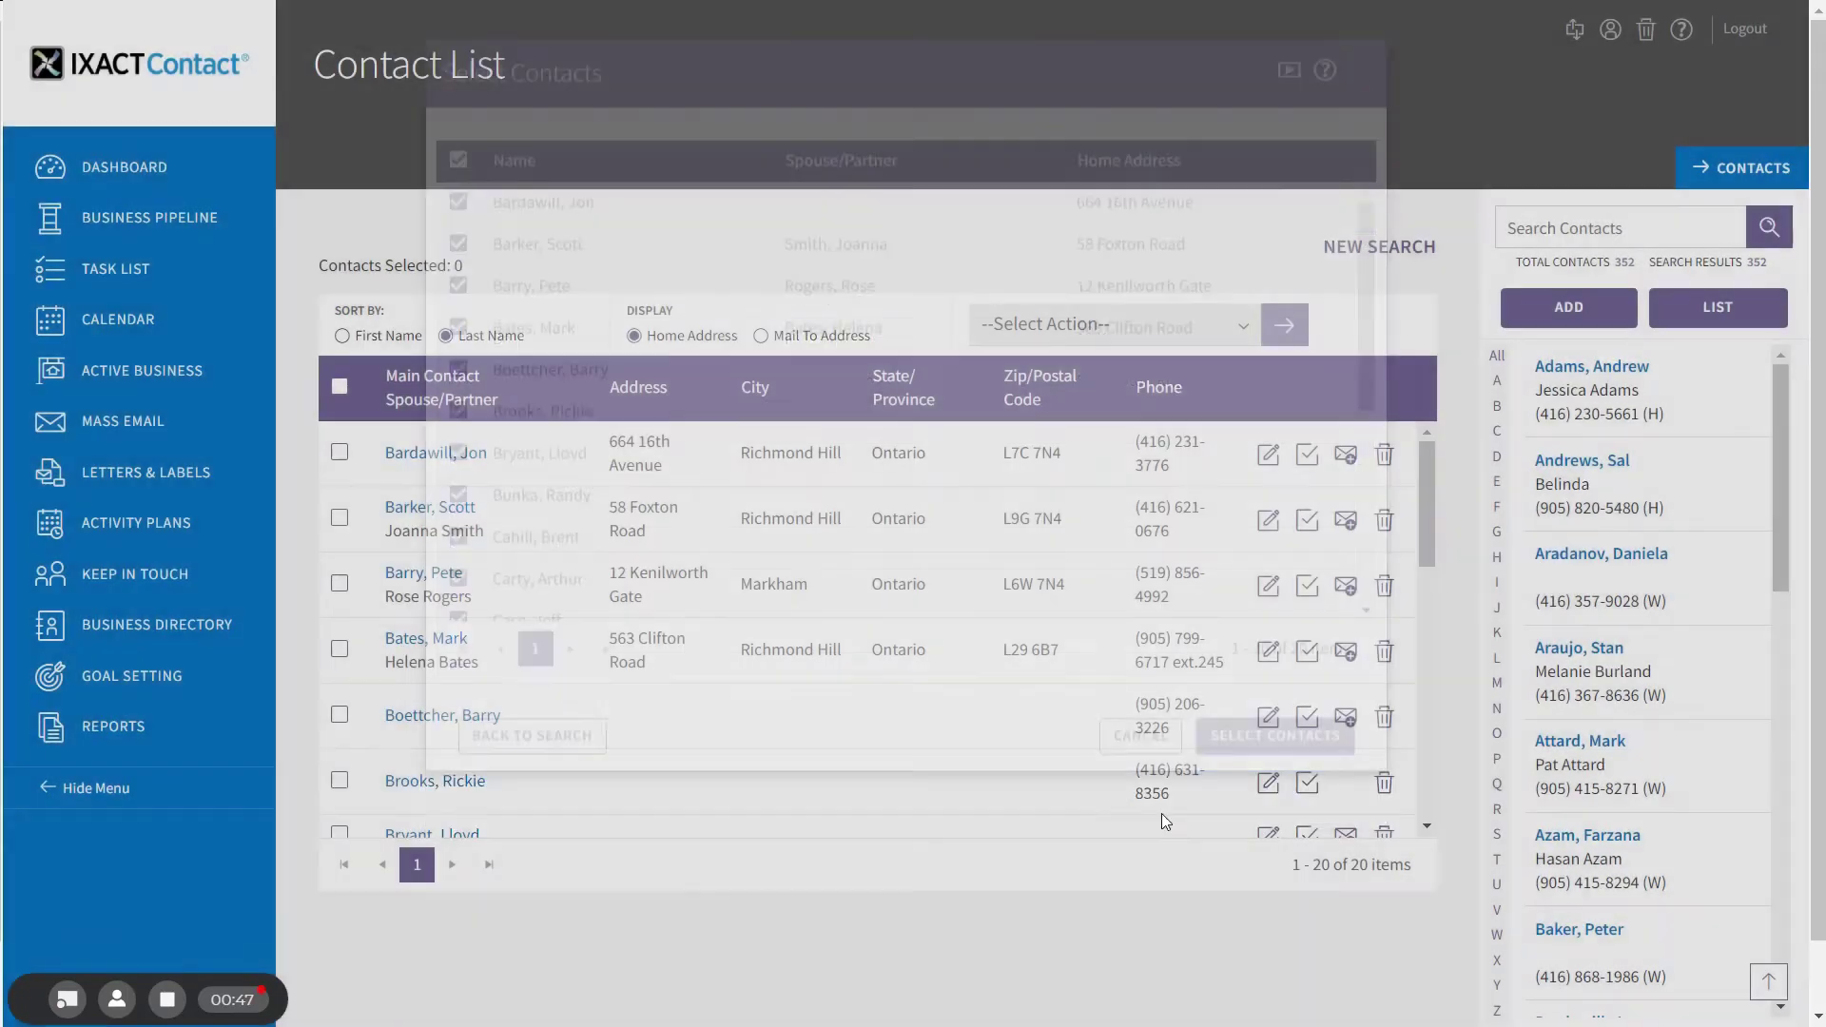
Step: Select all 20 contacts and run the Mass Assign Keep in Touch Call action
left_click(339, 387)
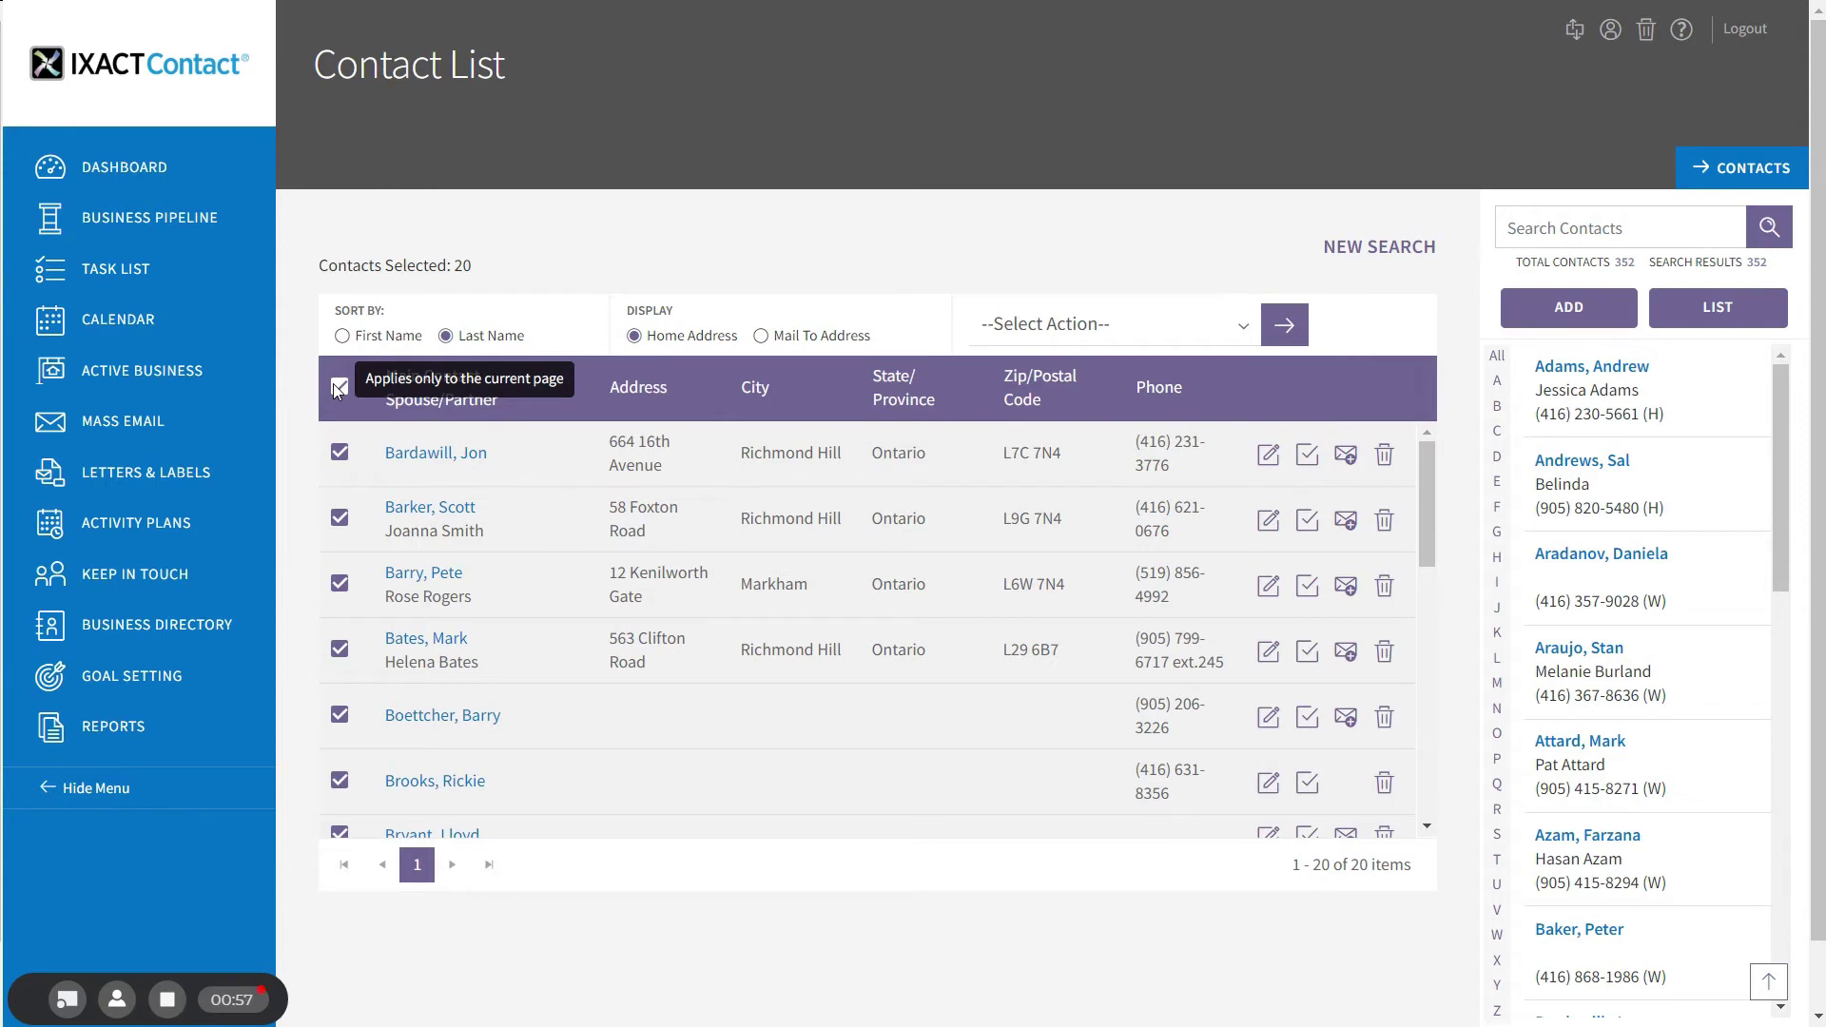
left_click(1239, 333)
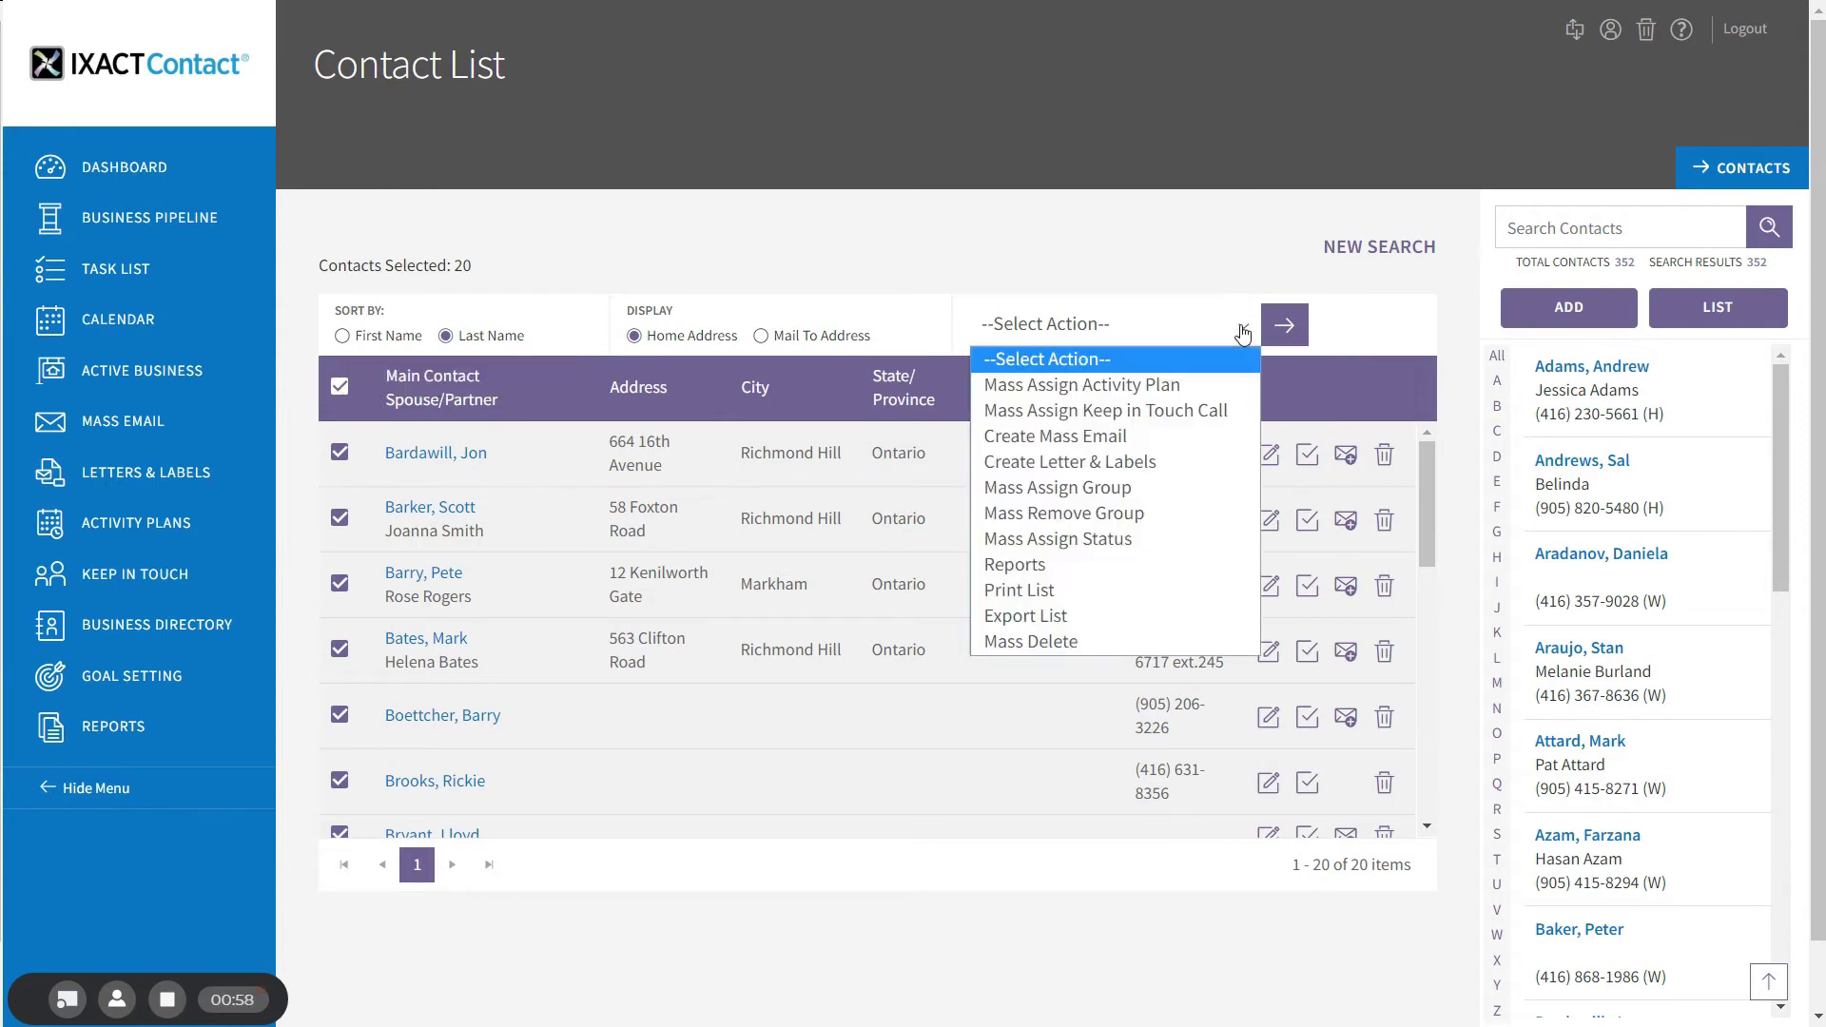
left_click(1191, 412)
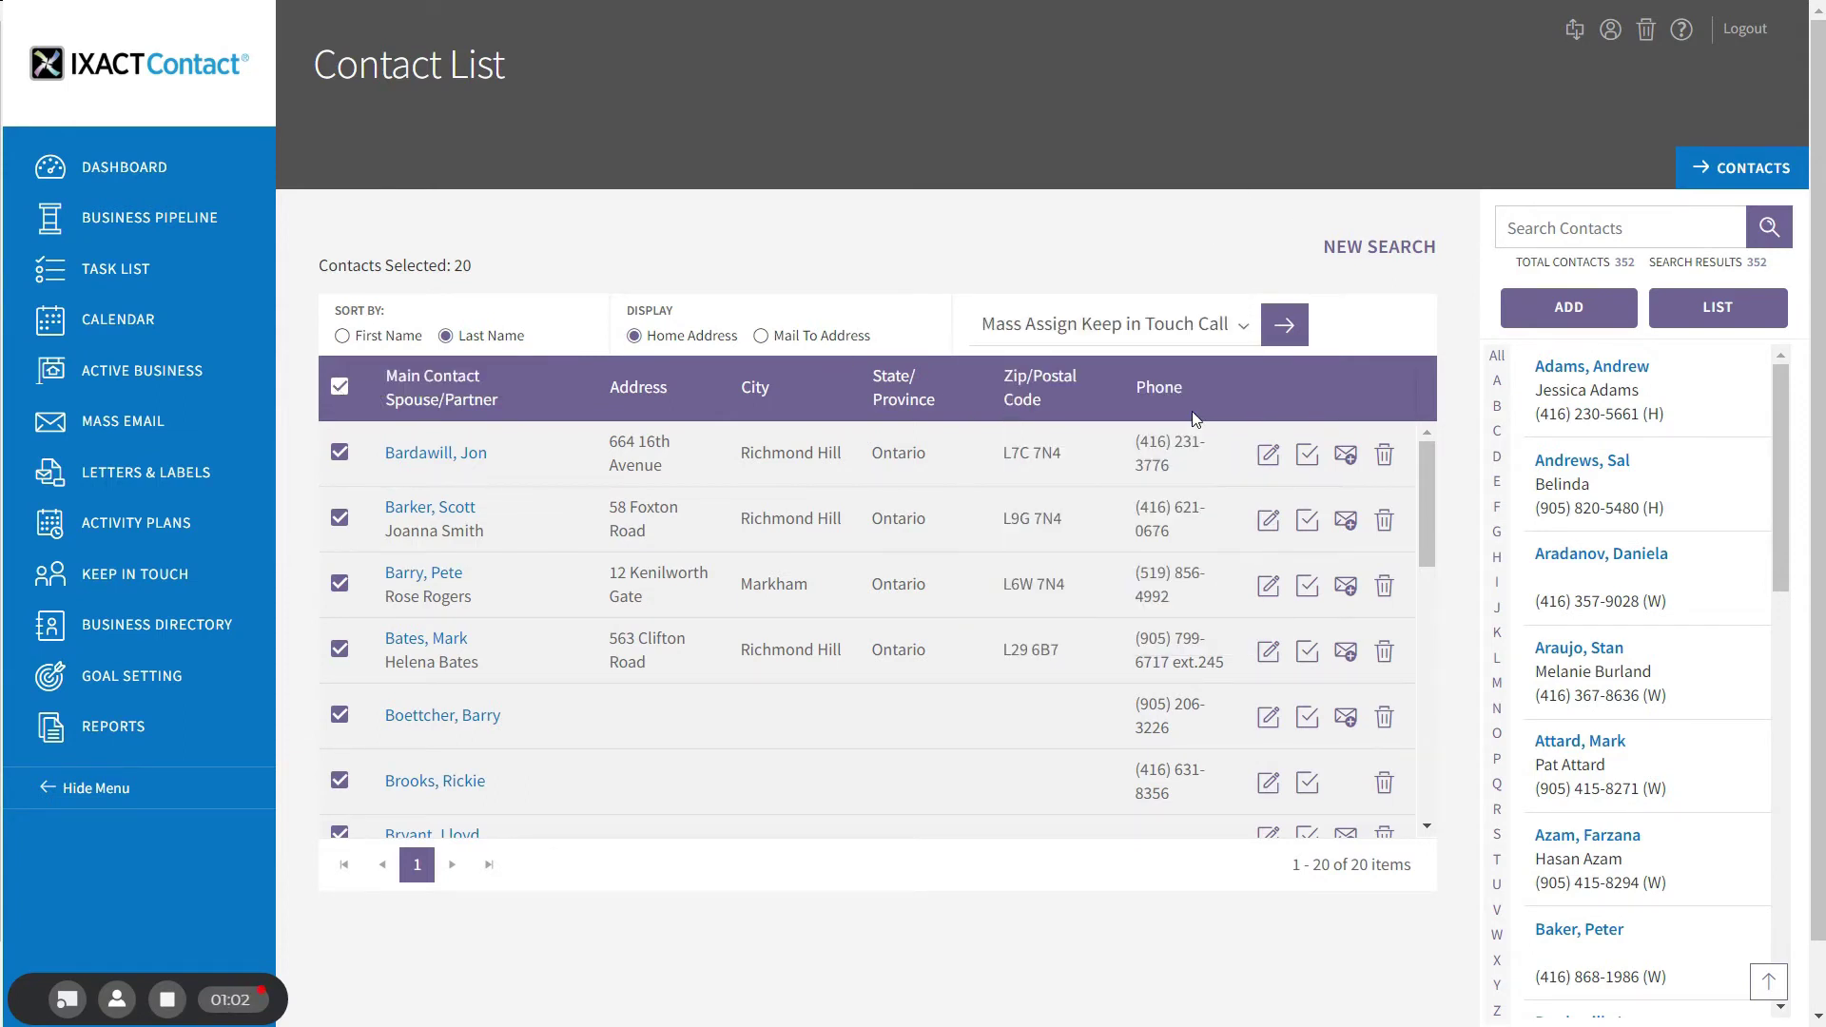
left_click(1283, 328)
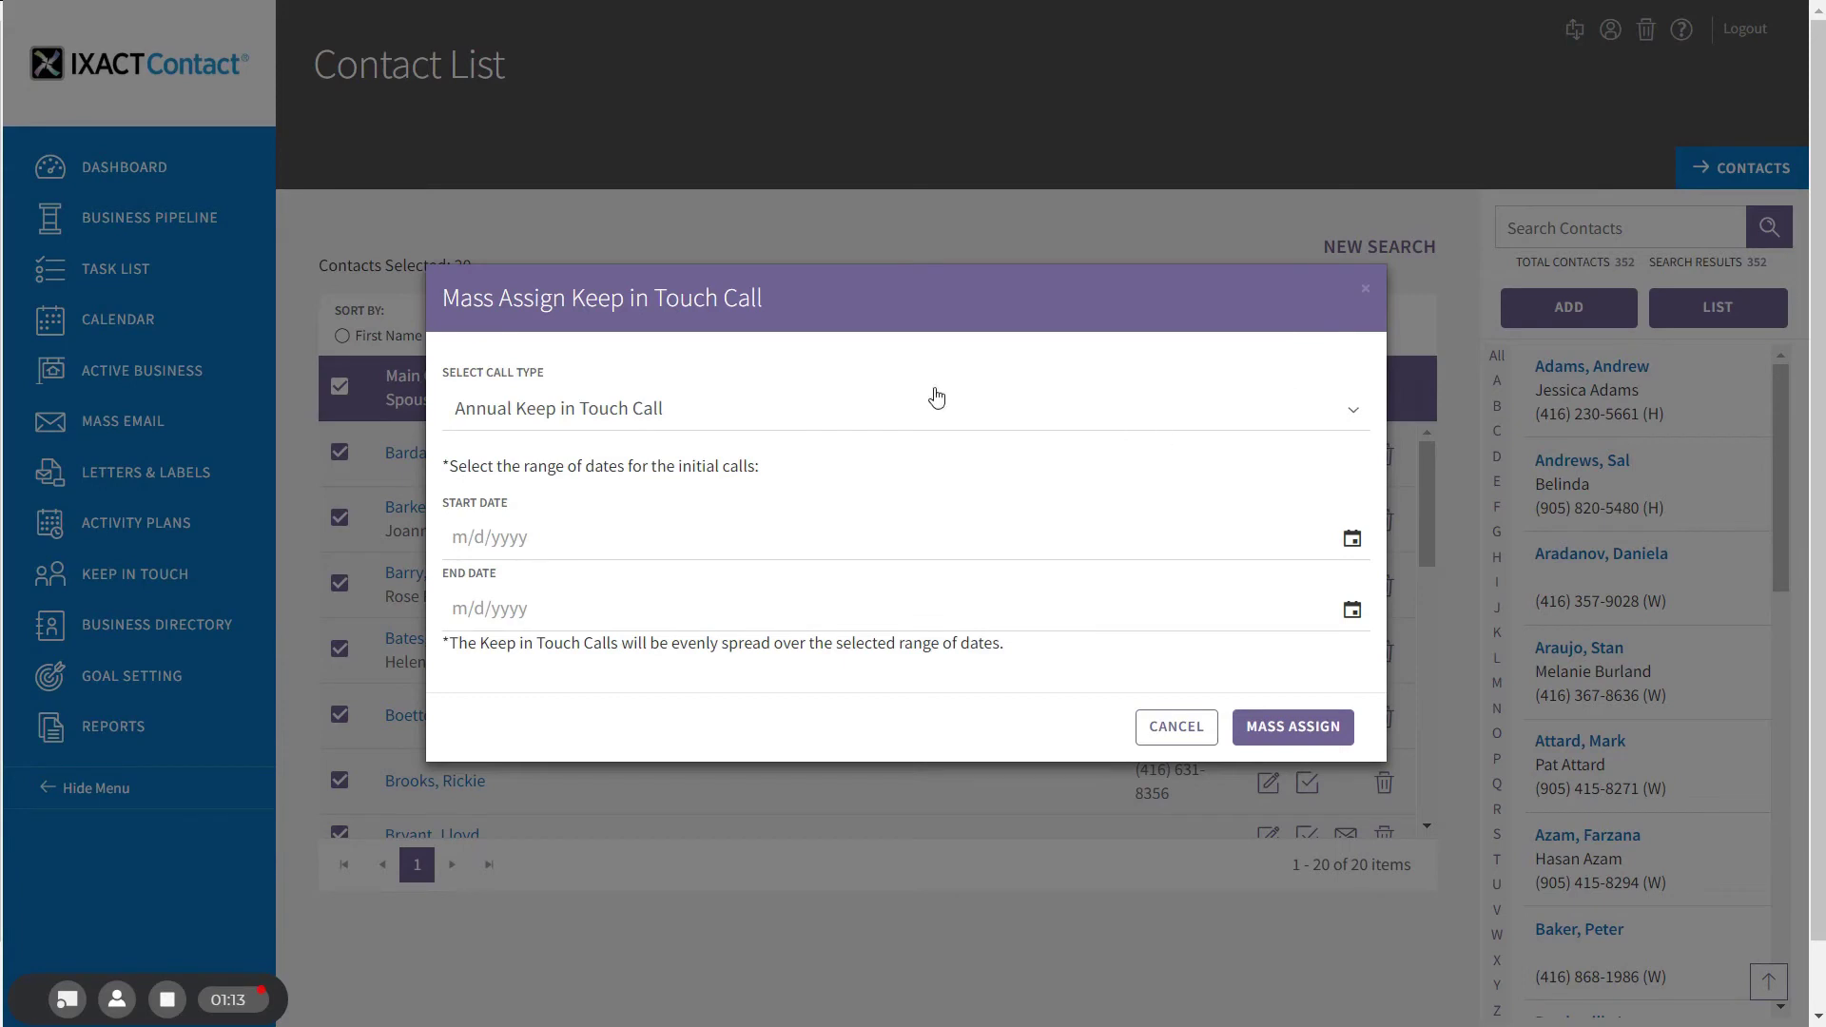
Step: Mass-assign Monthly Keep in Touch Calls spread from June 25 to July 24, 2018
left_click(865, 416)
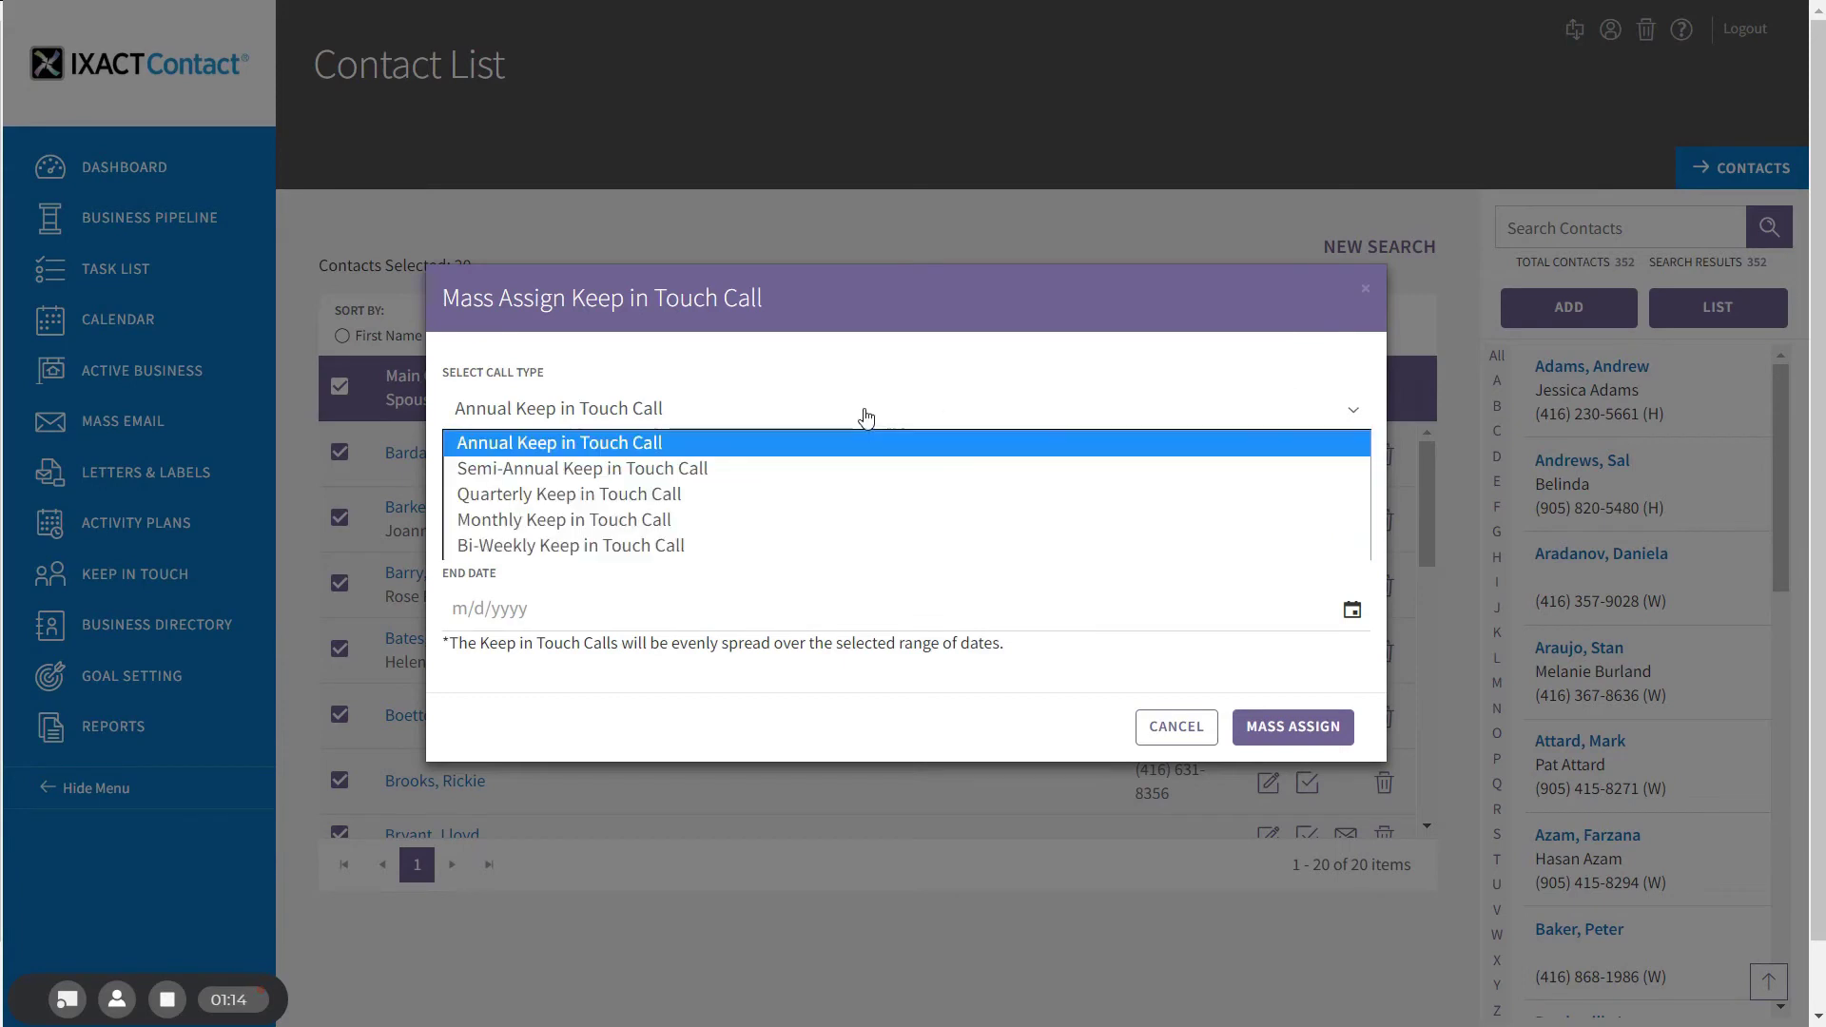
left_click(811, 527)
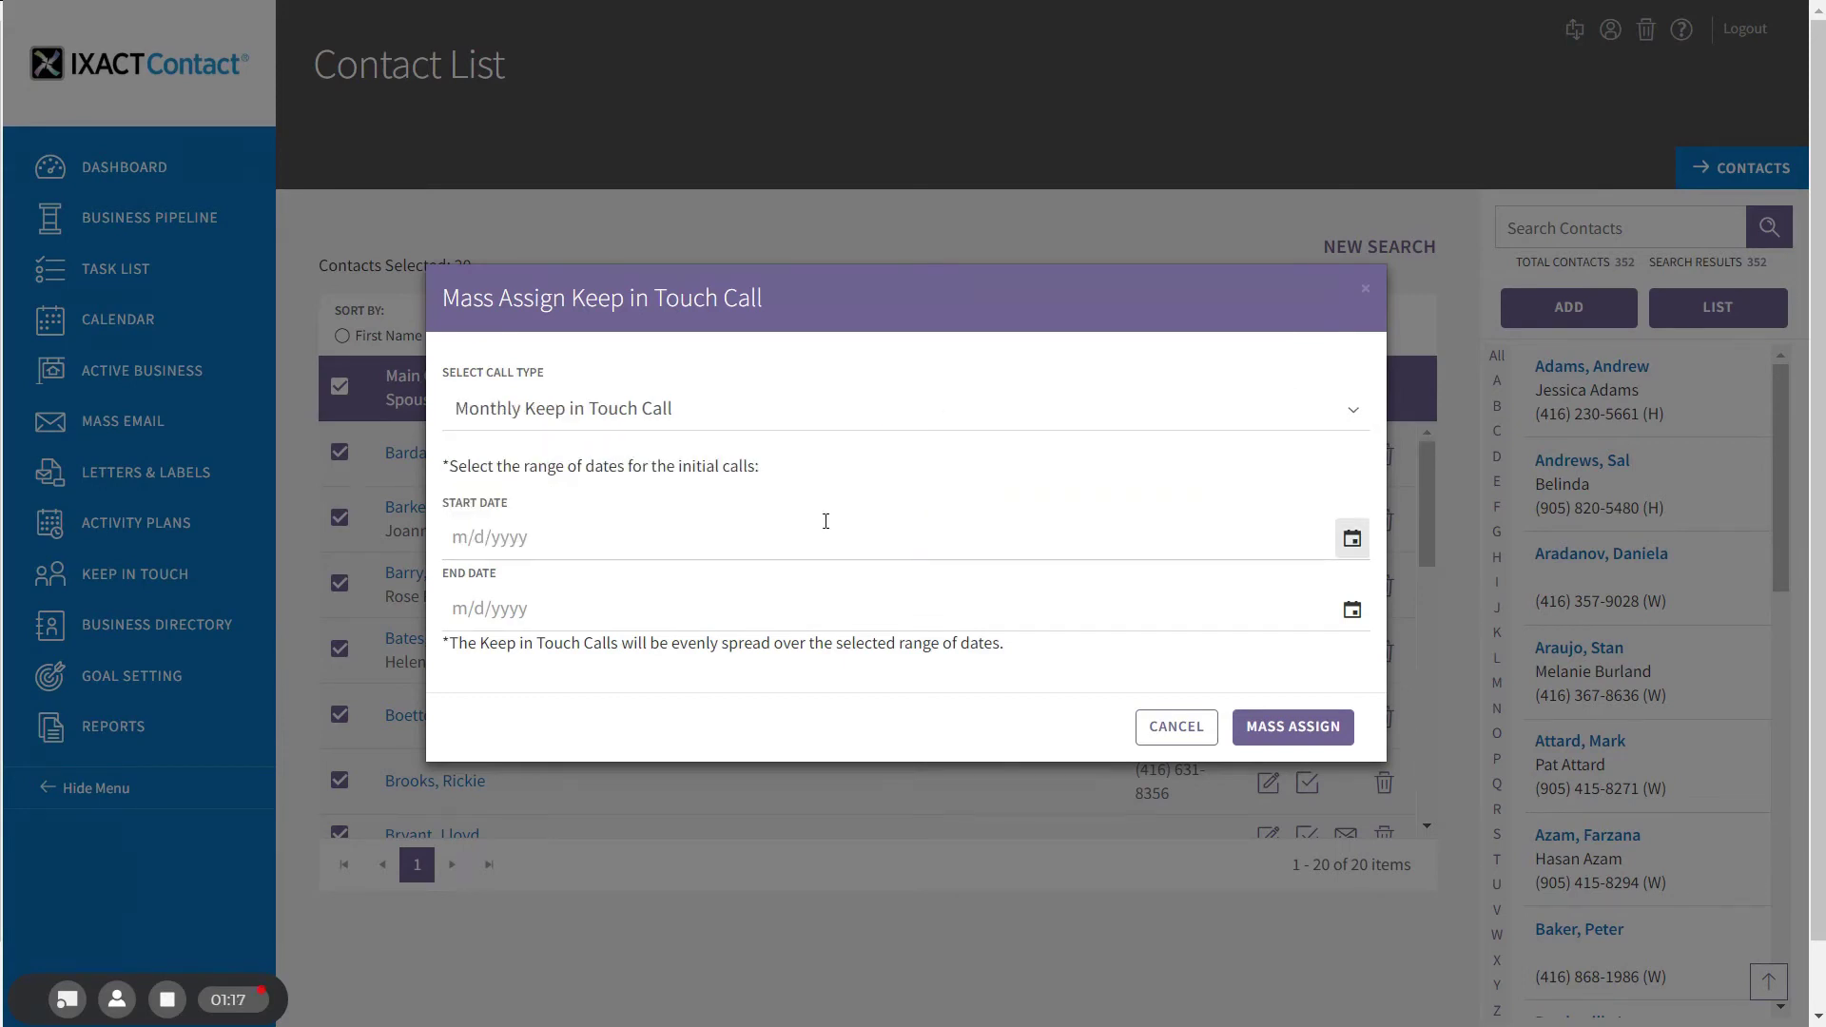
left_click(1351, 539)
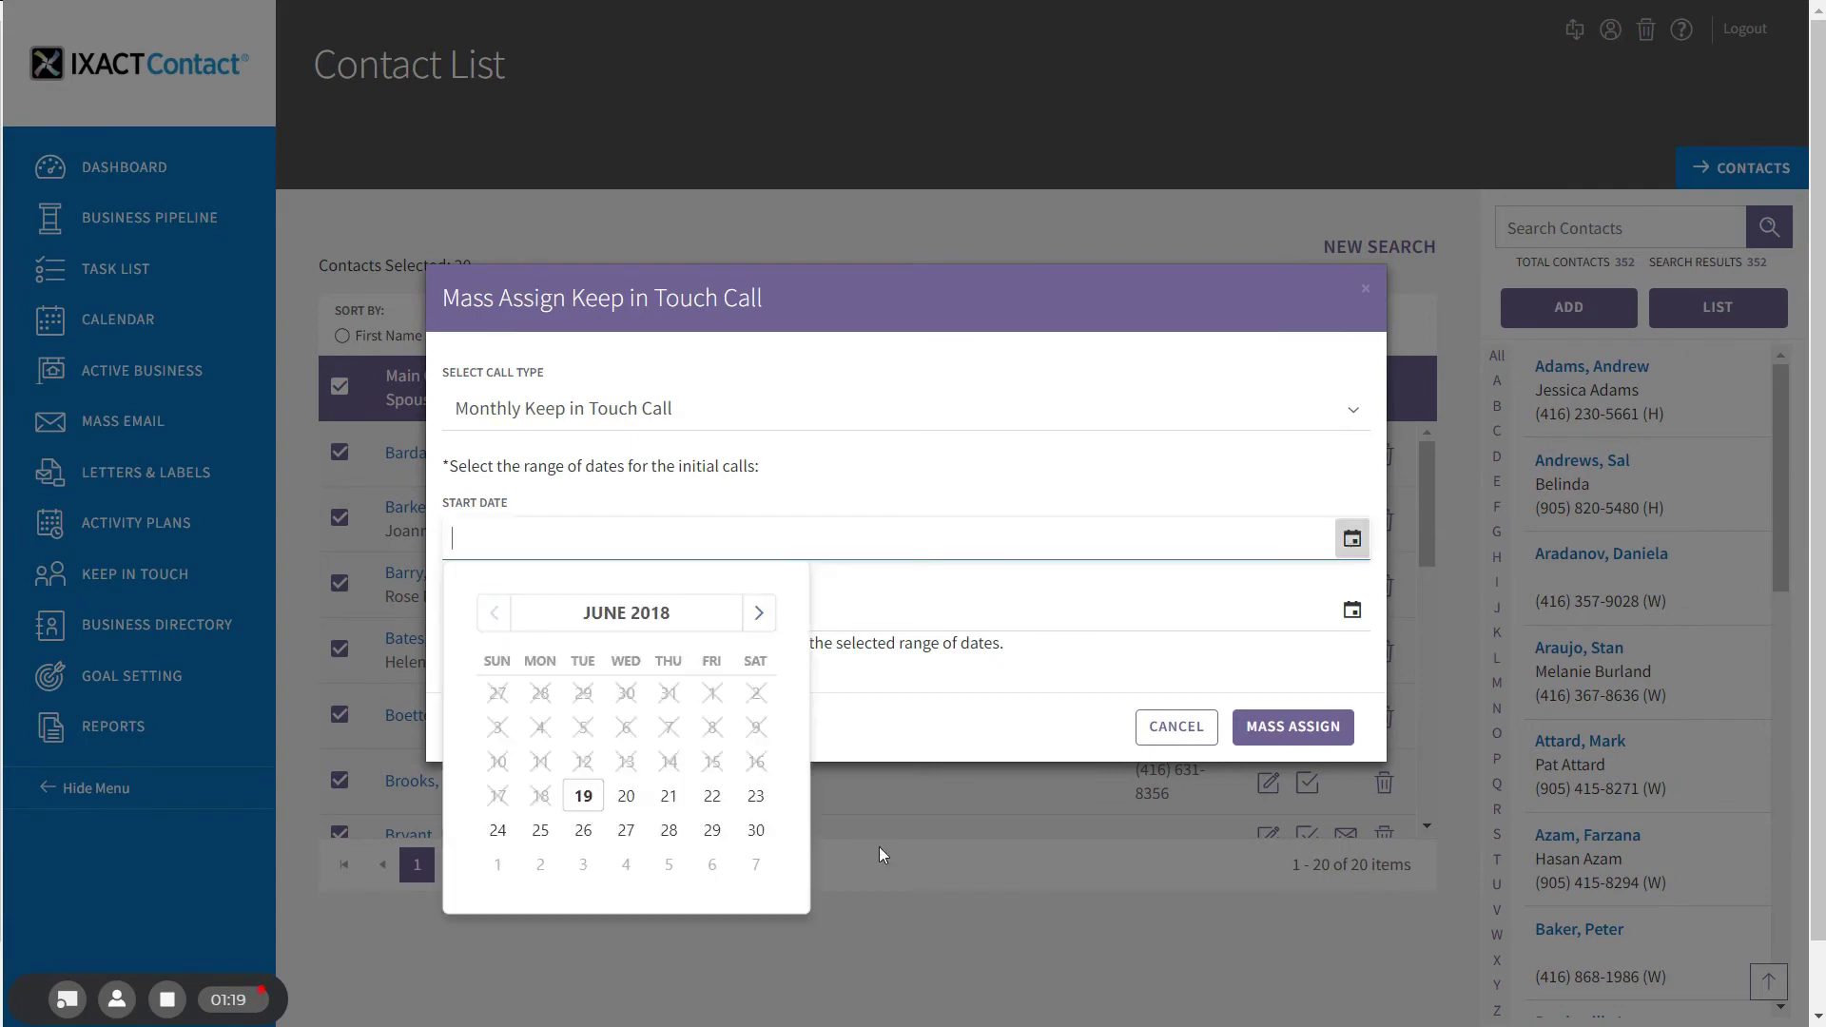
left_click(557, 834)
left_click(1351, 609)
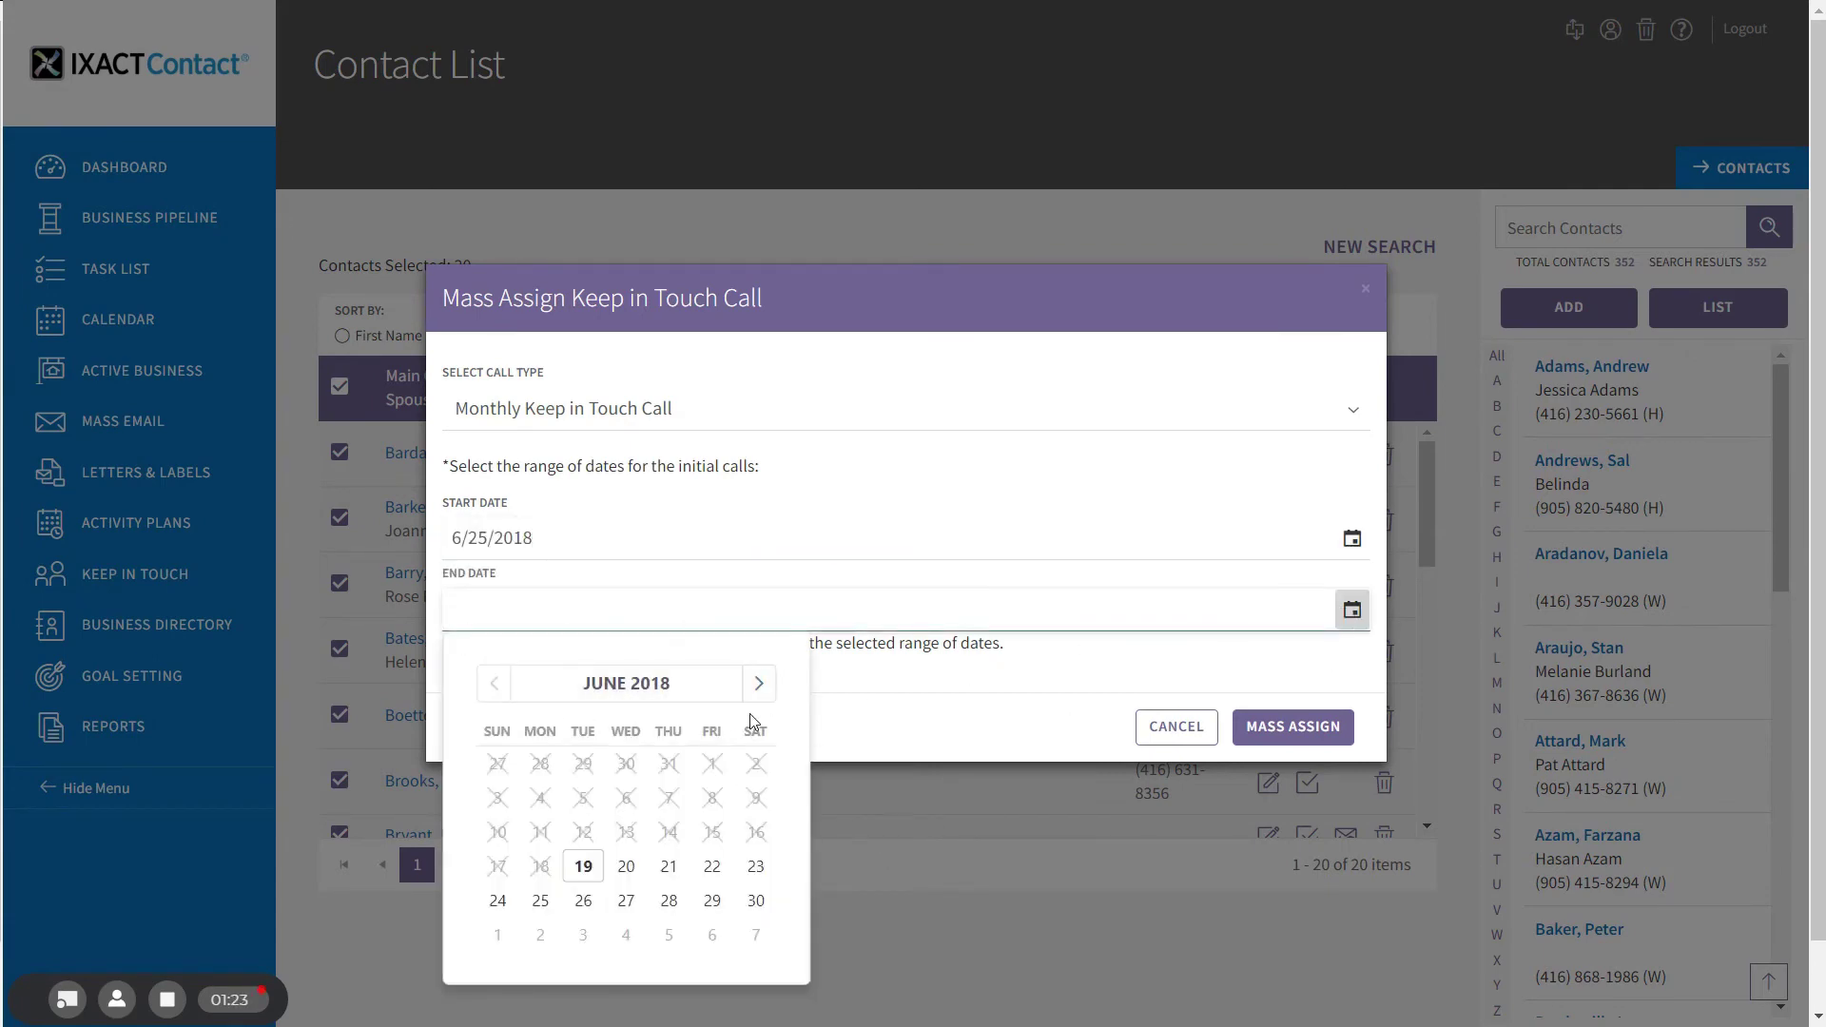
left_click(759, 682)
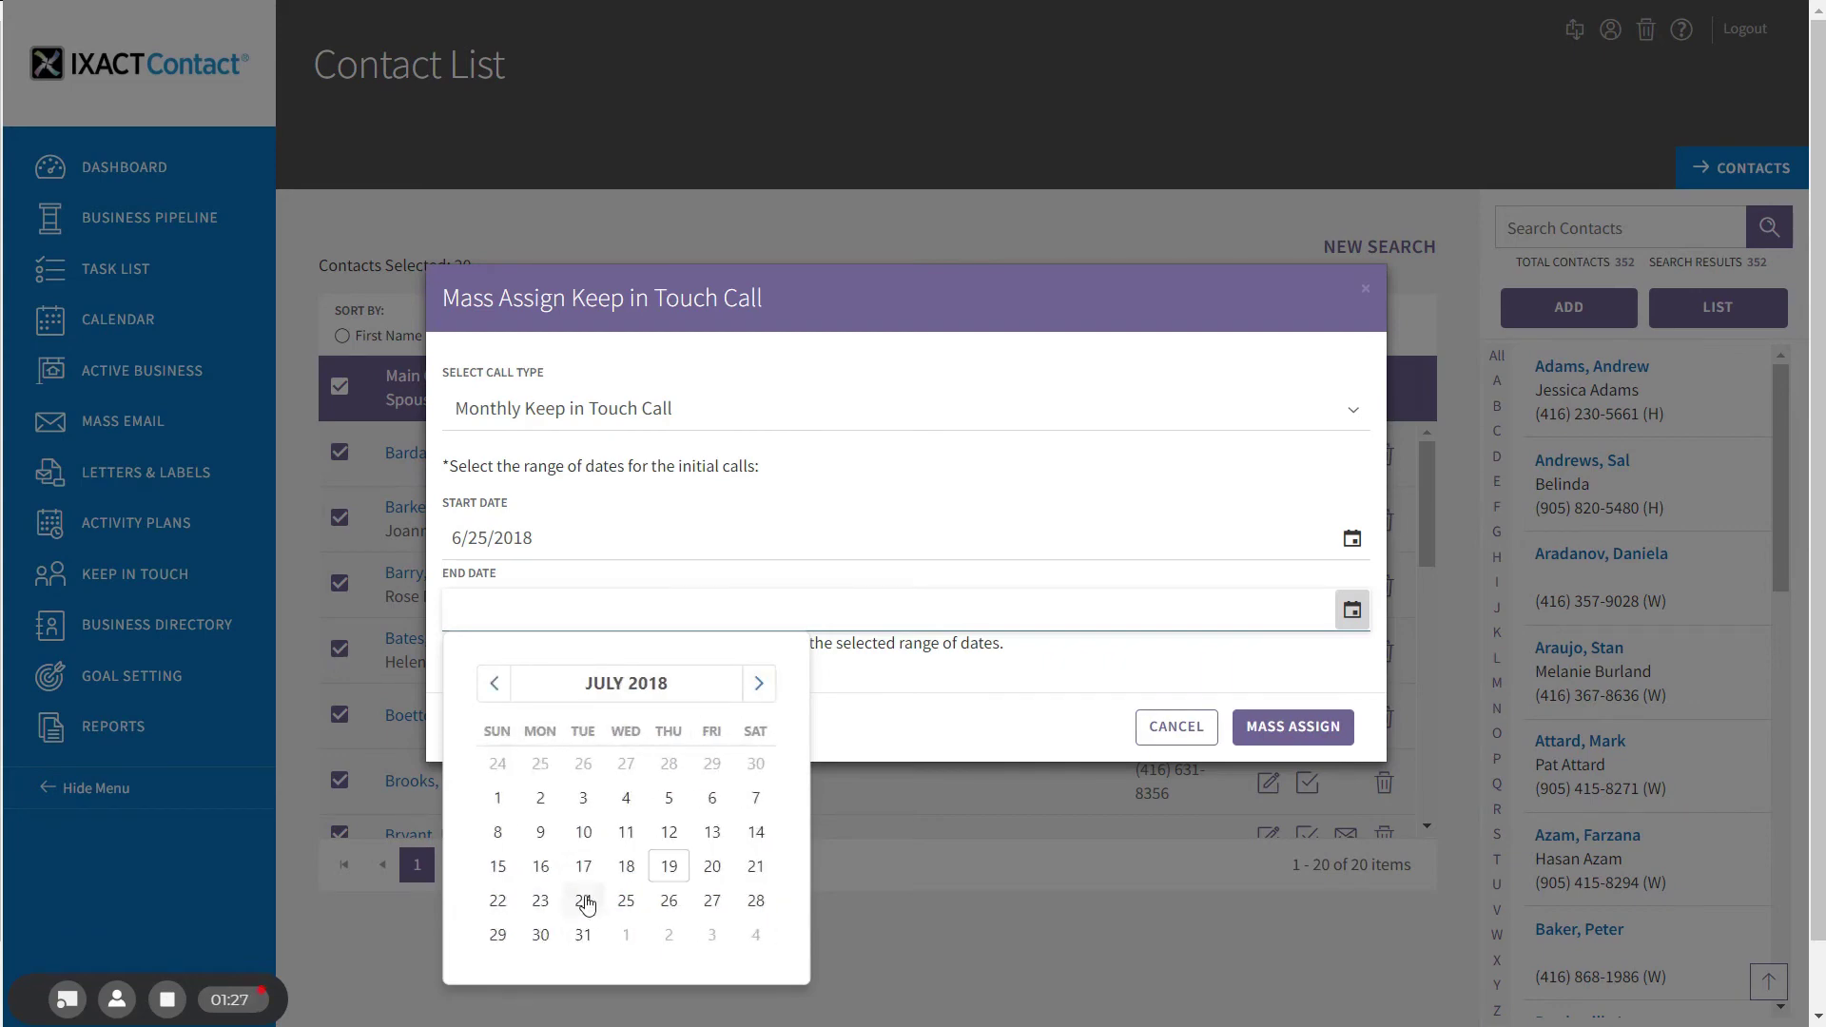
left_click(583, 900)
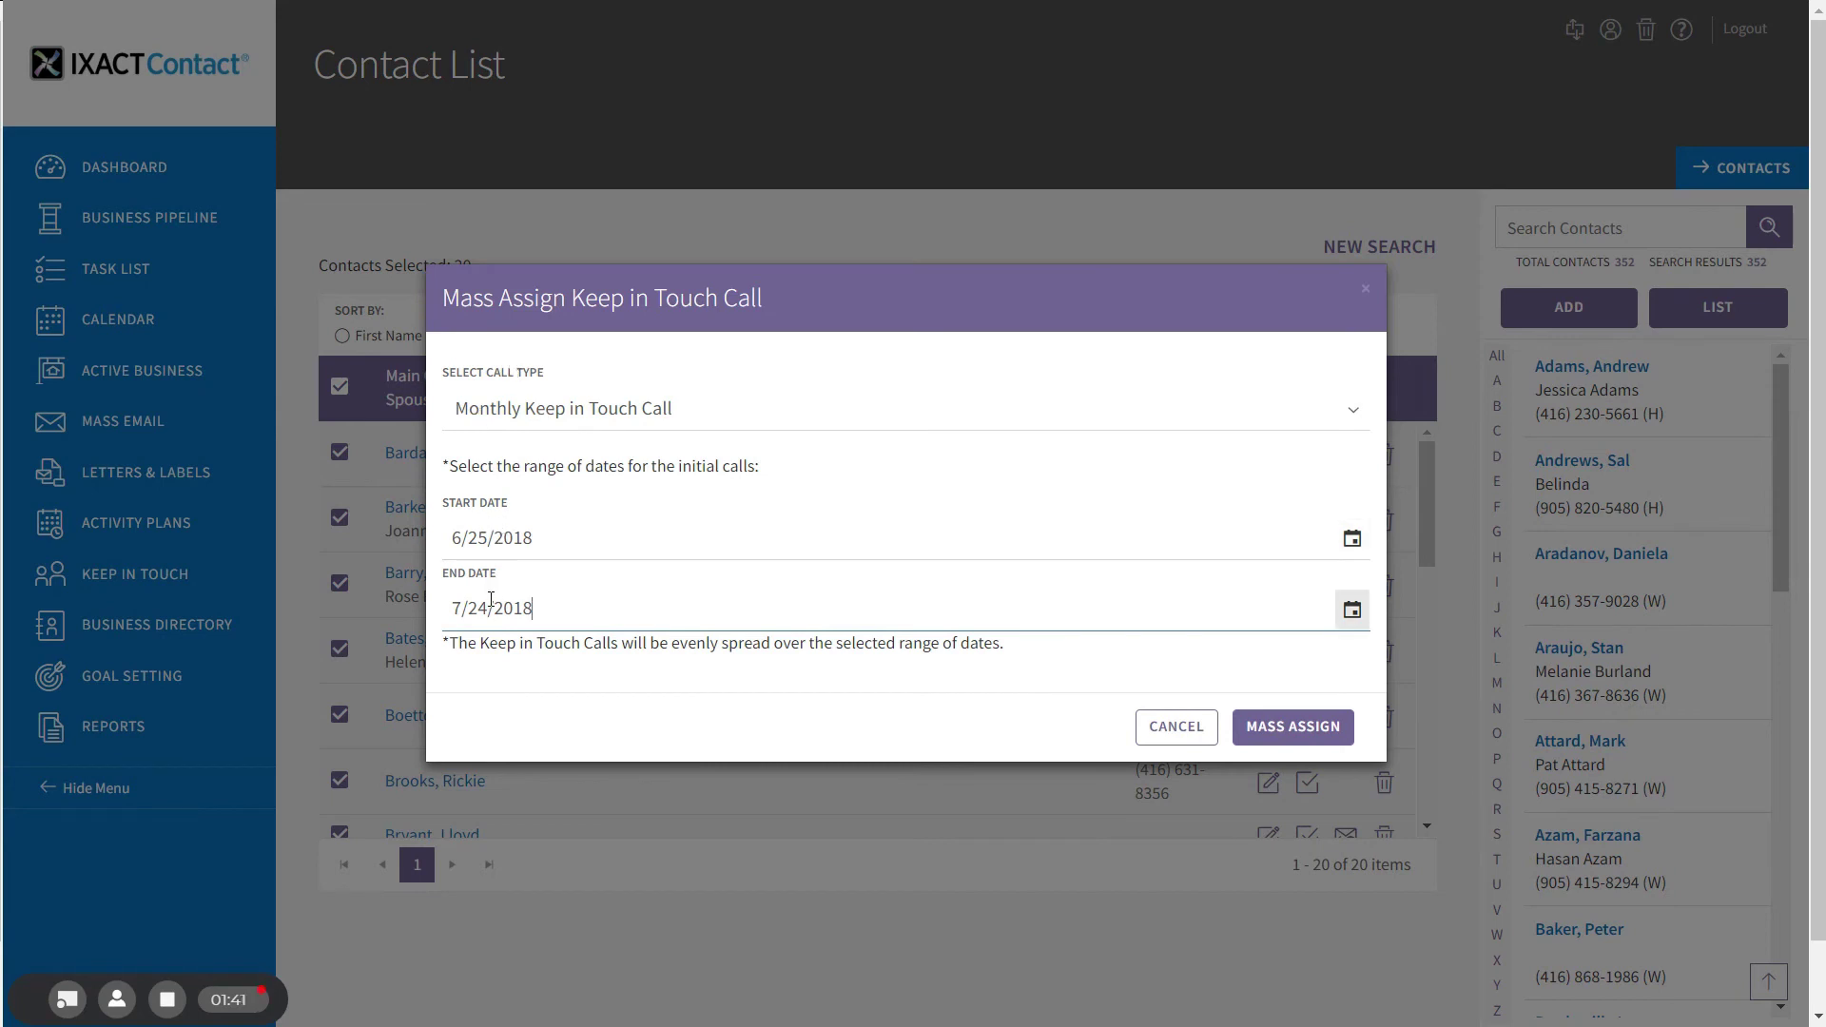
left_click(1289, 729)
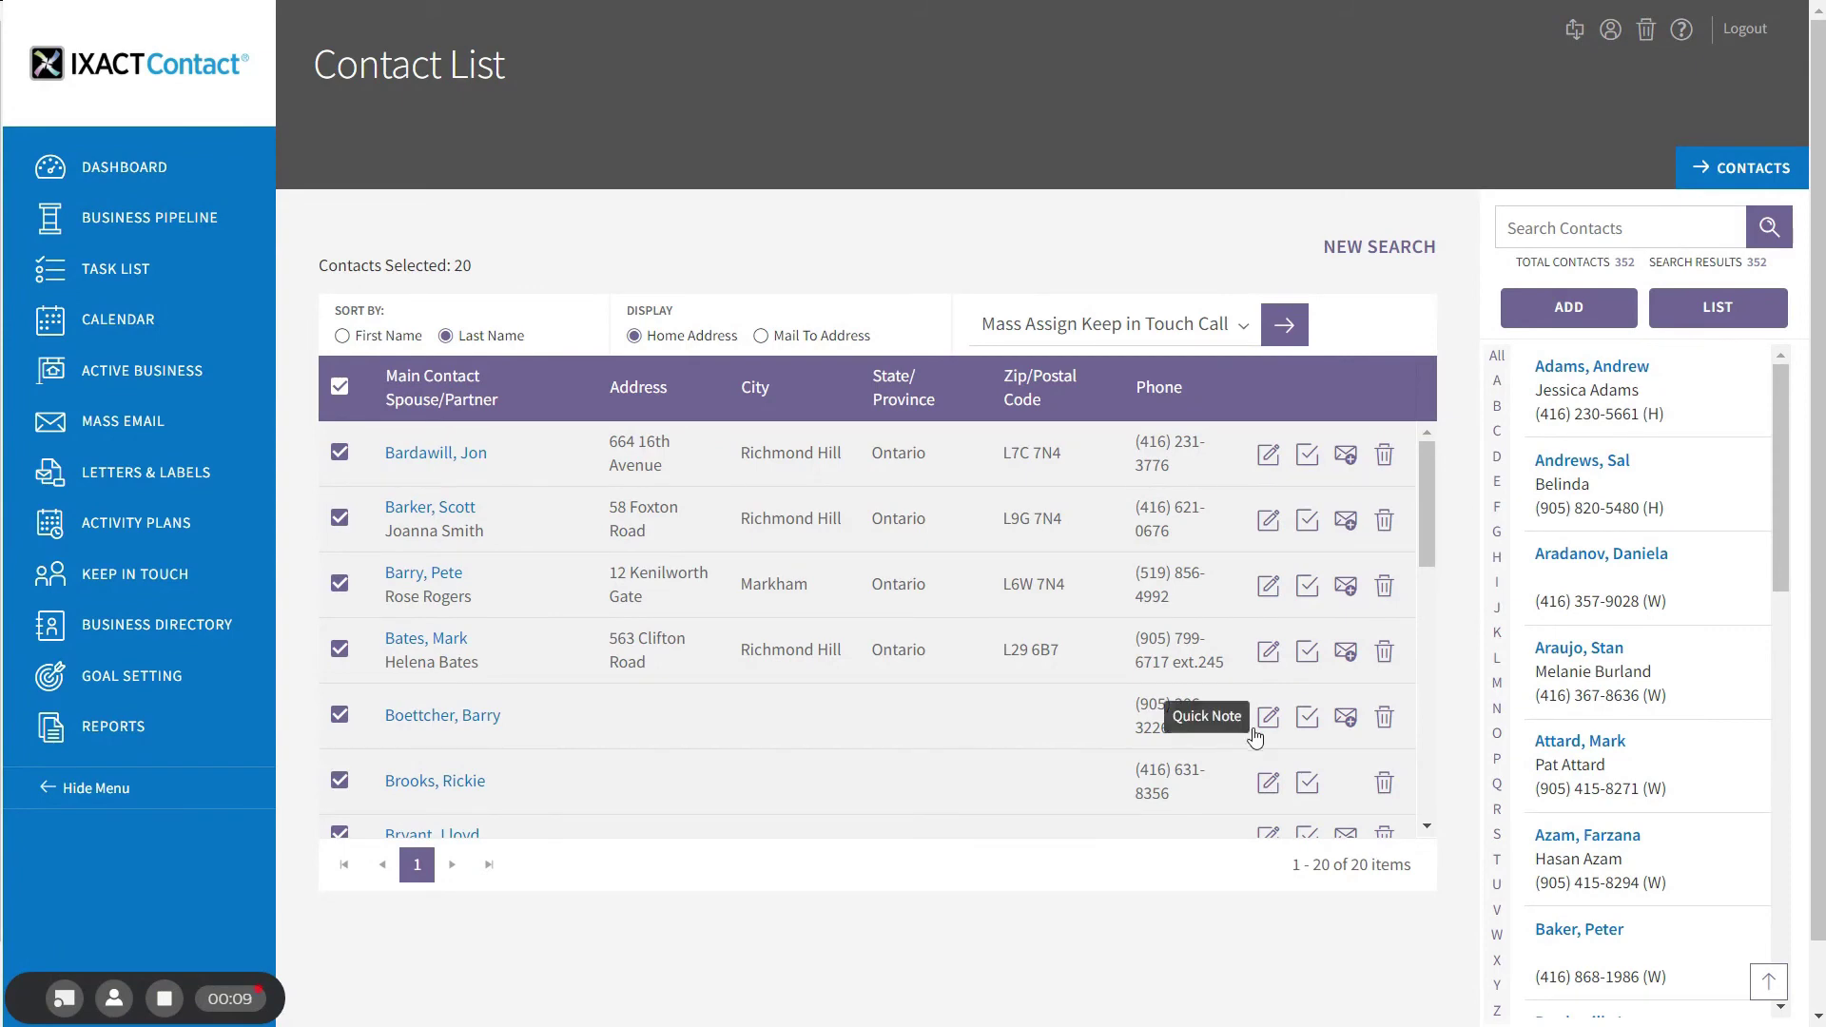
Step: Filter the Task List to Keep in Touch calls only, due June 25–29, 2018
left_click(85, 281)
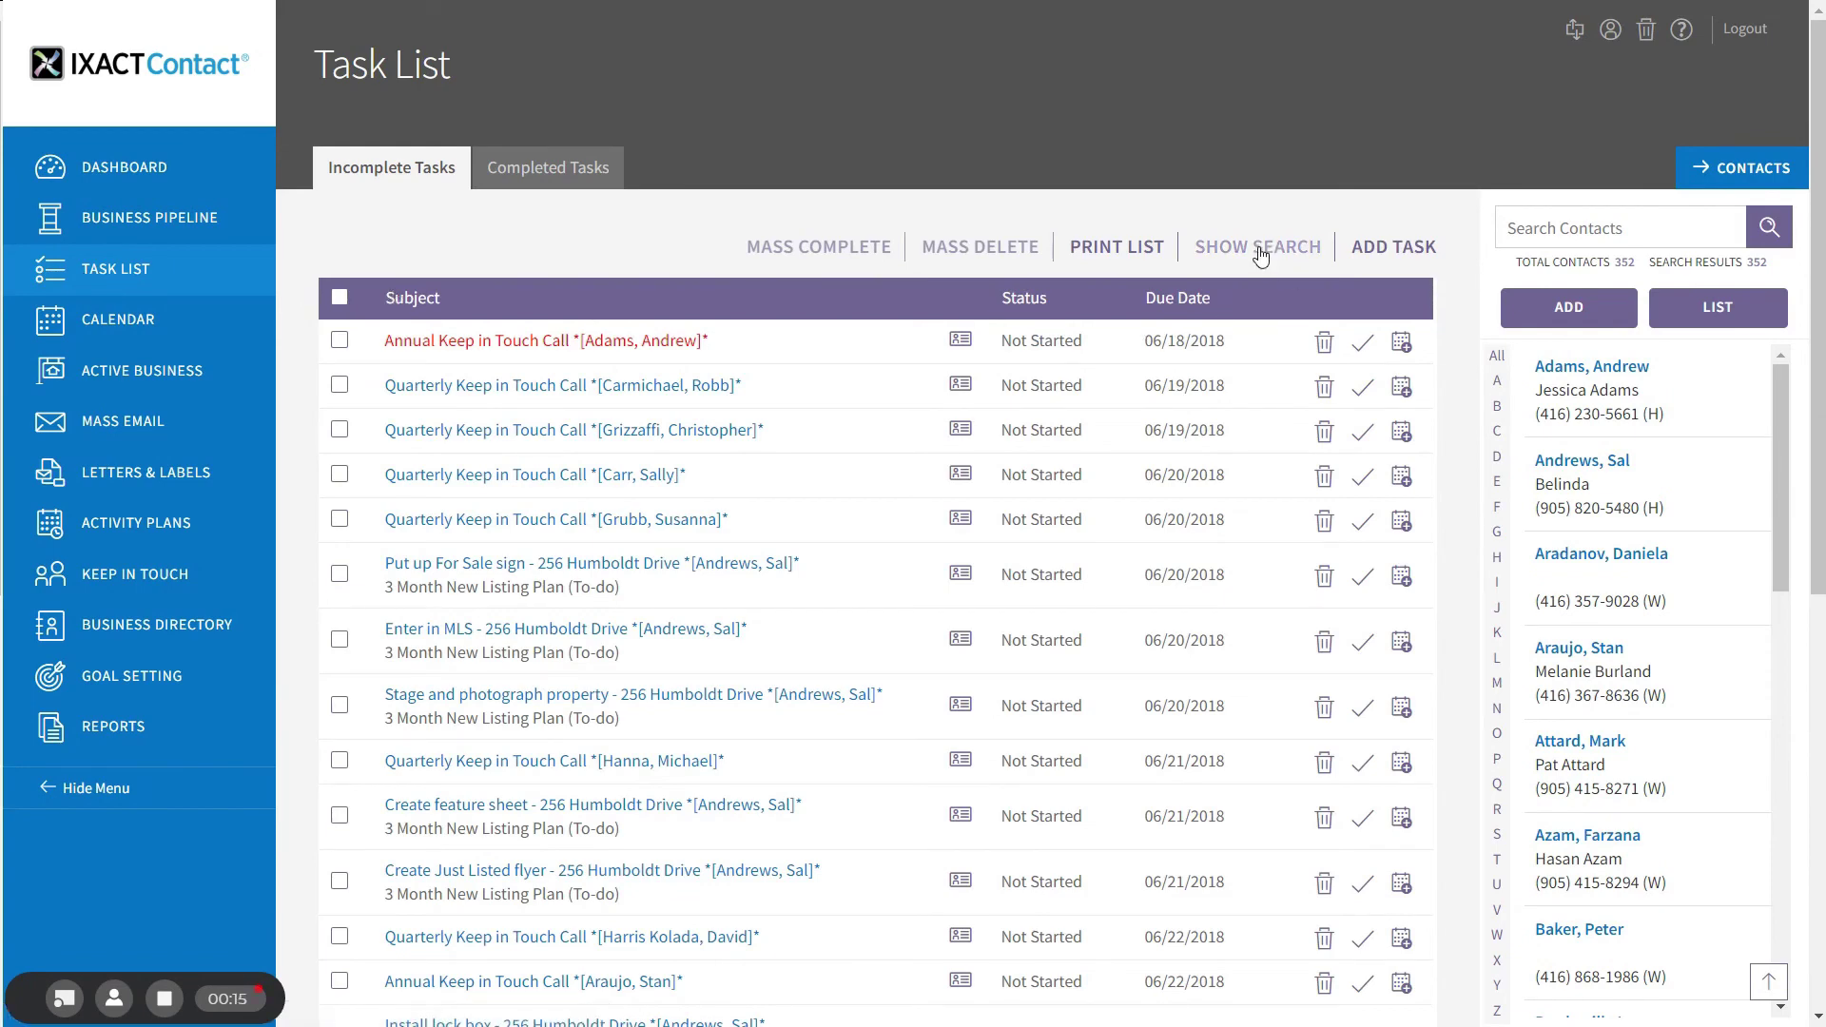
left_click(1260, 253)
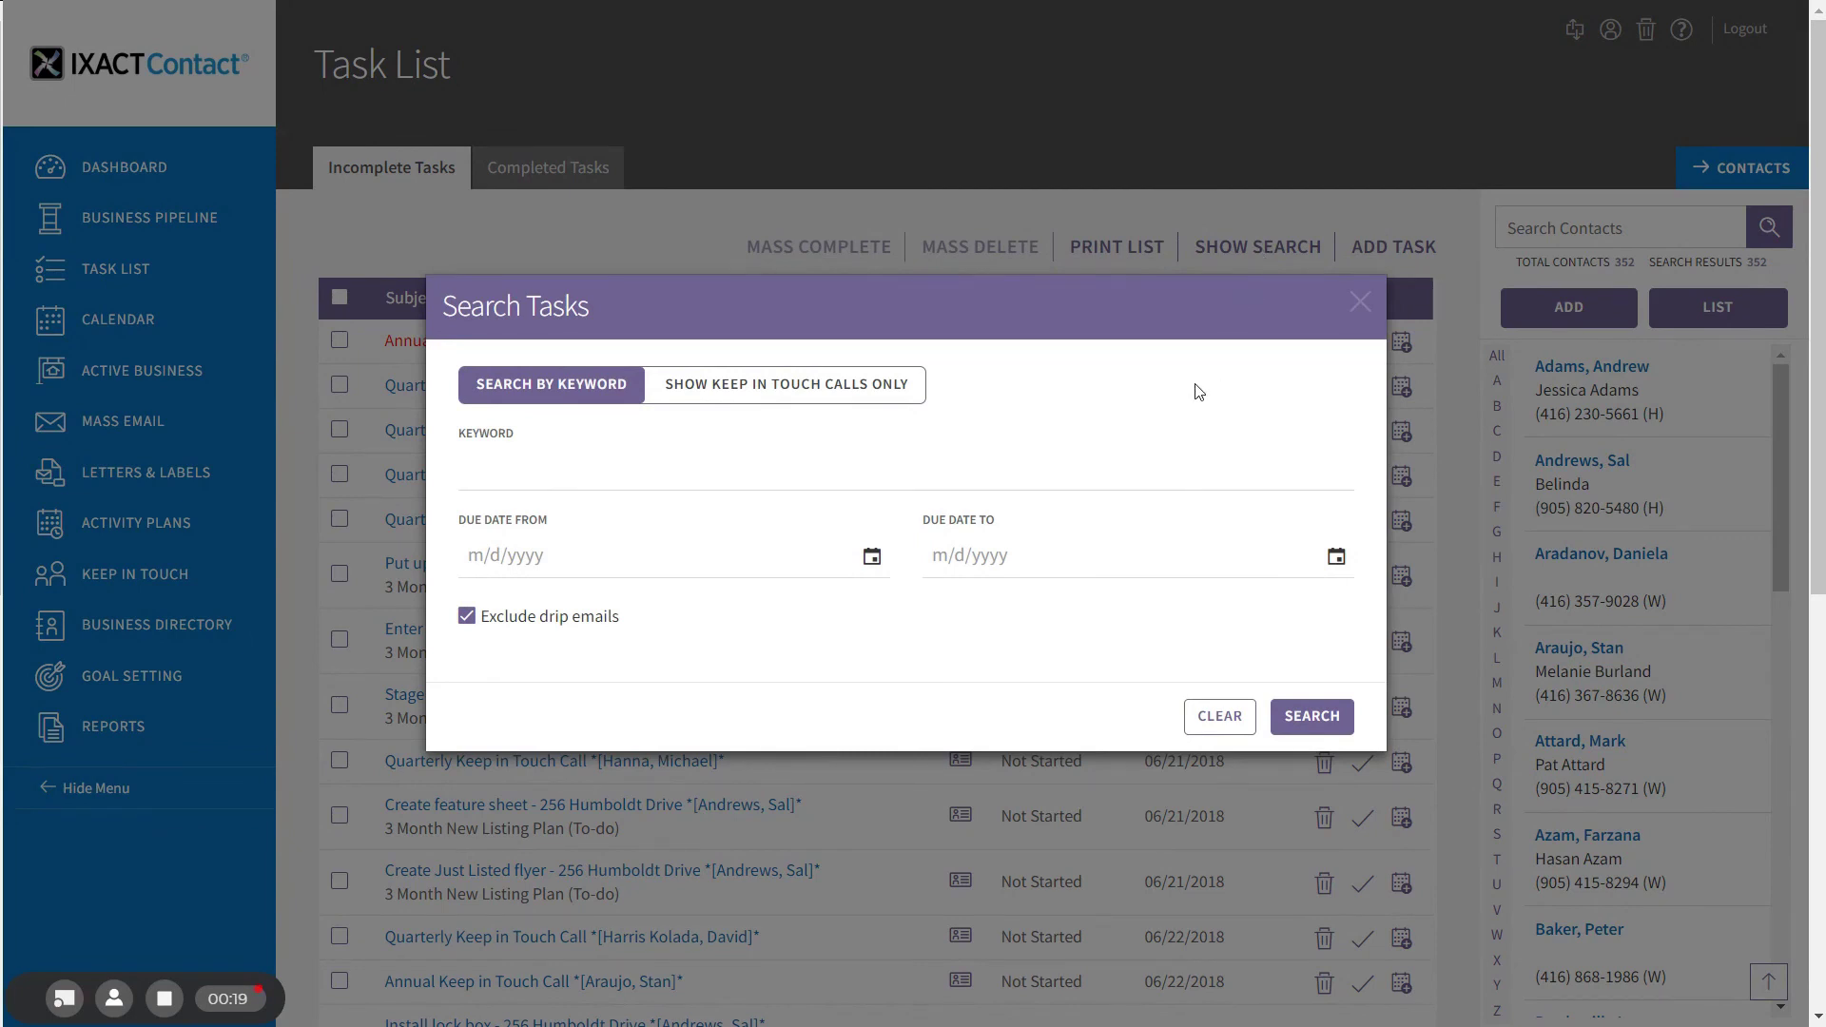
left_click(768, 390)
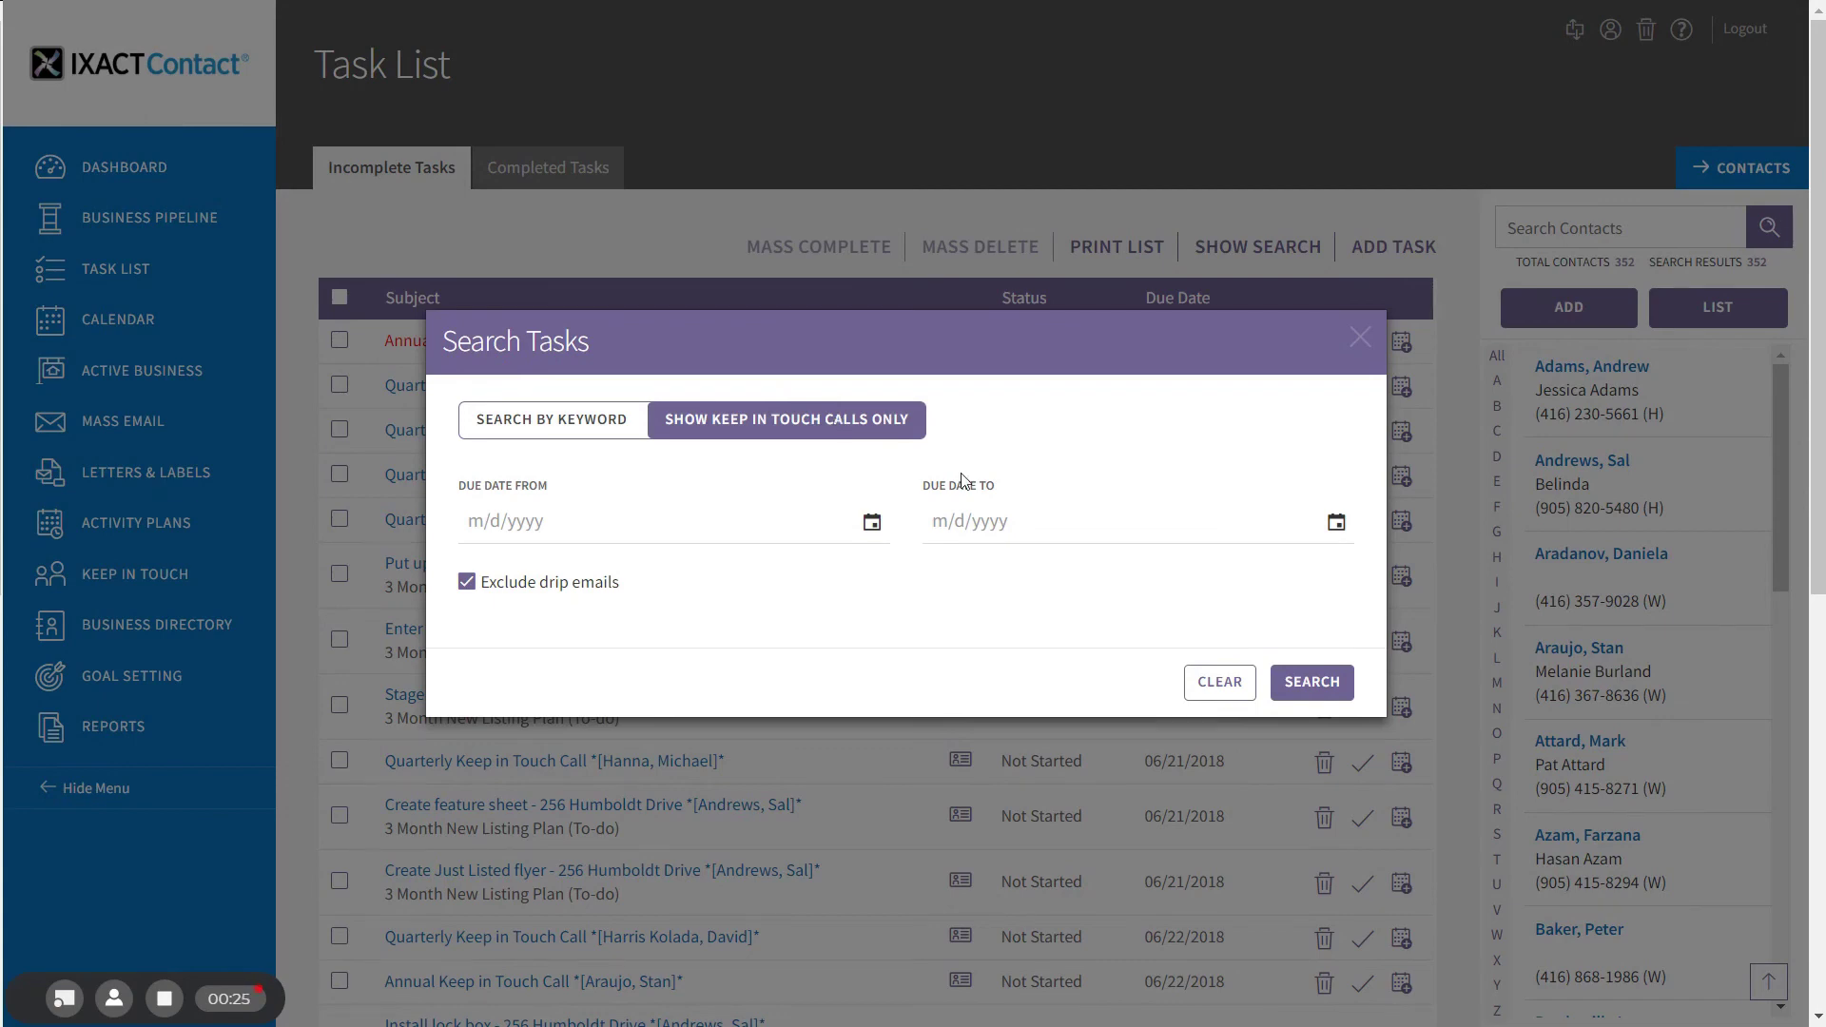
left_click(872, 522)
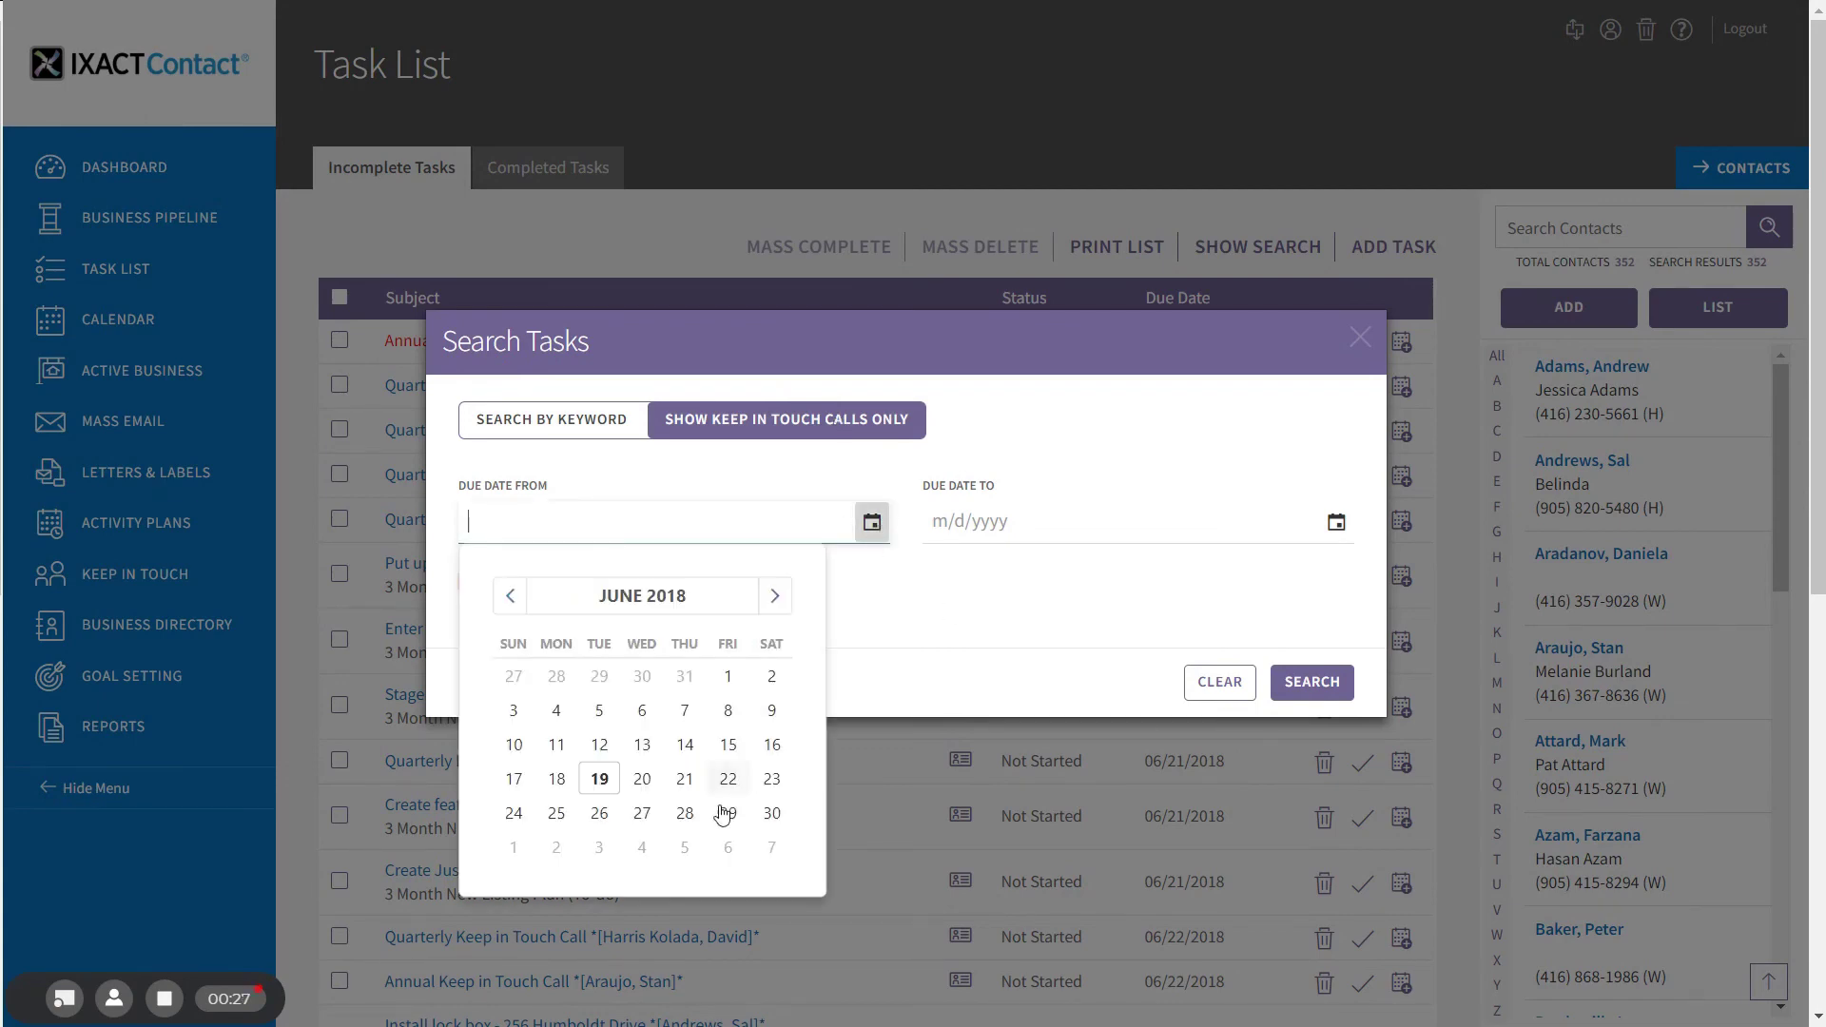
left_click(554, 824)
left_click(1336, 522)
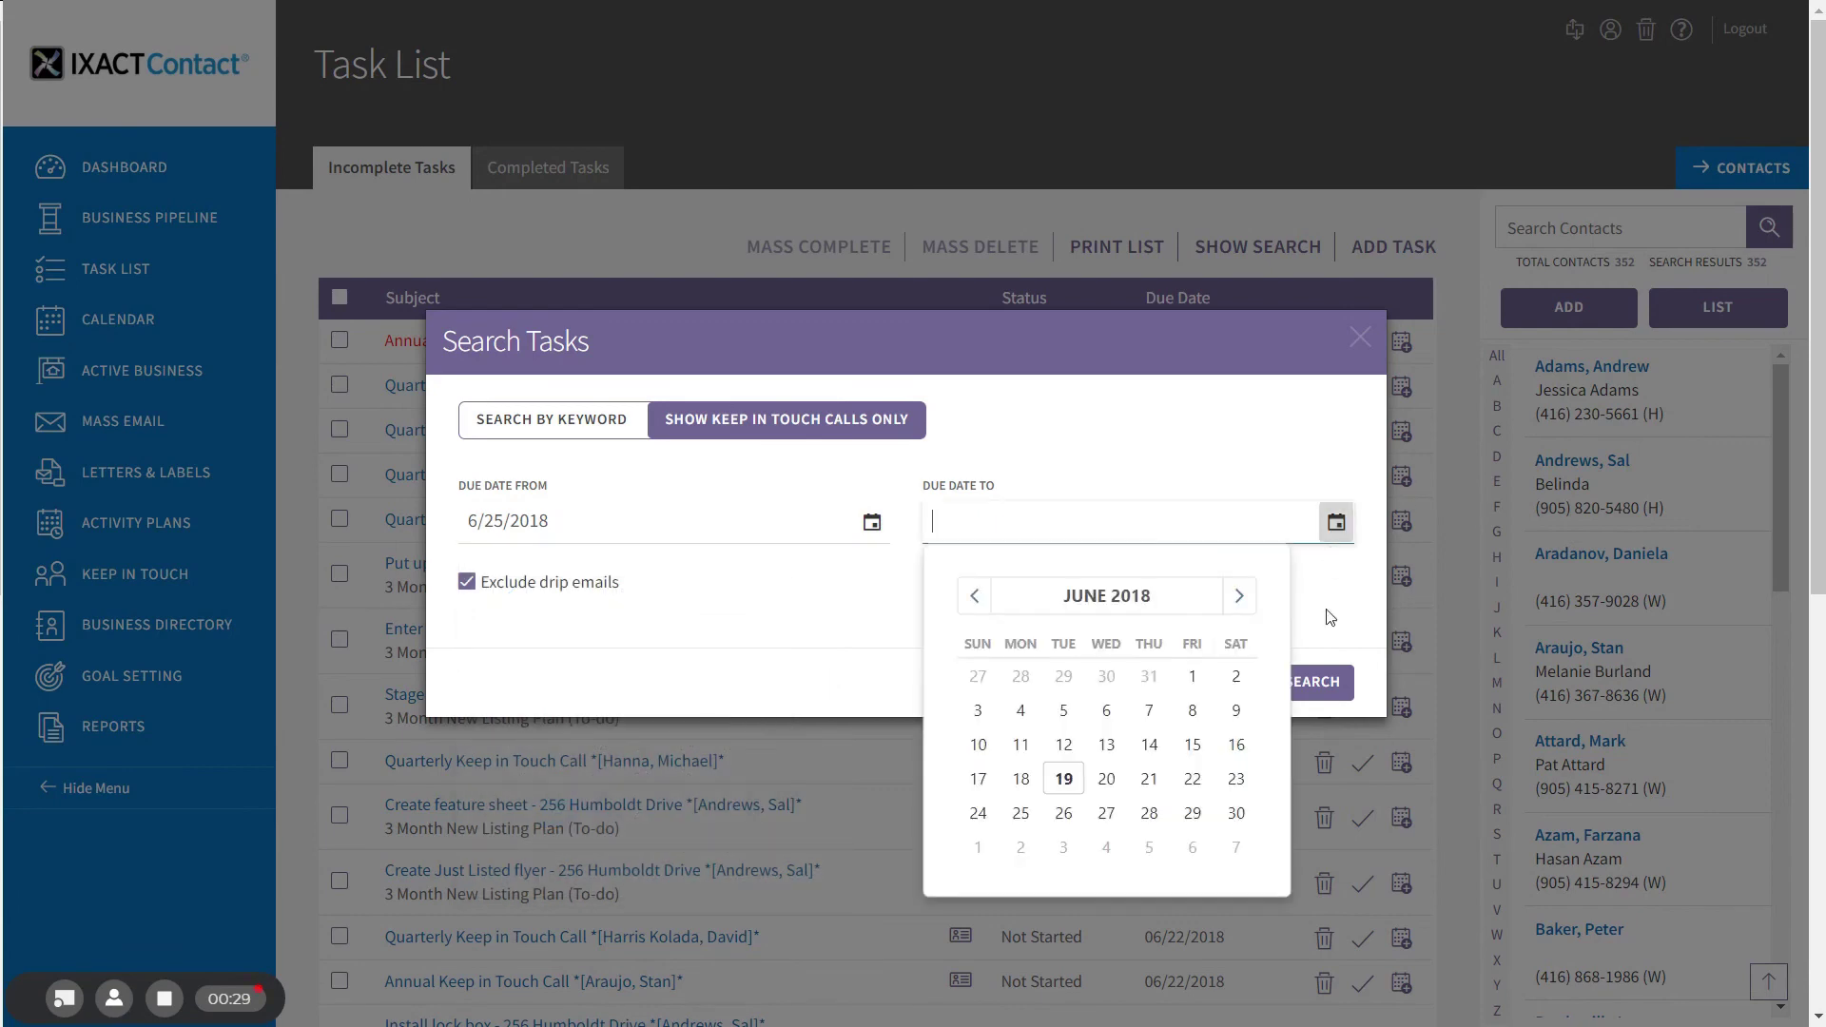
left_click(1193, 818)
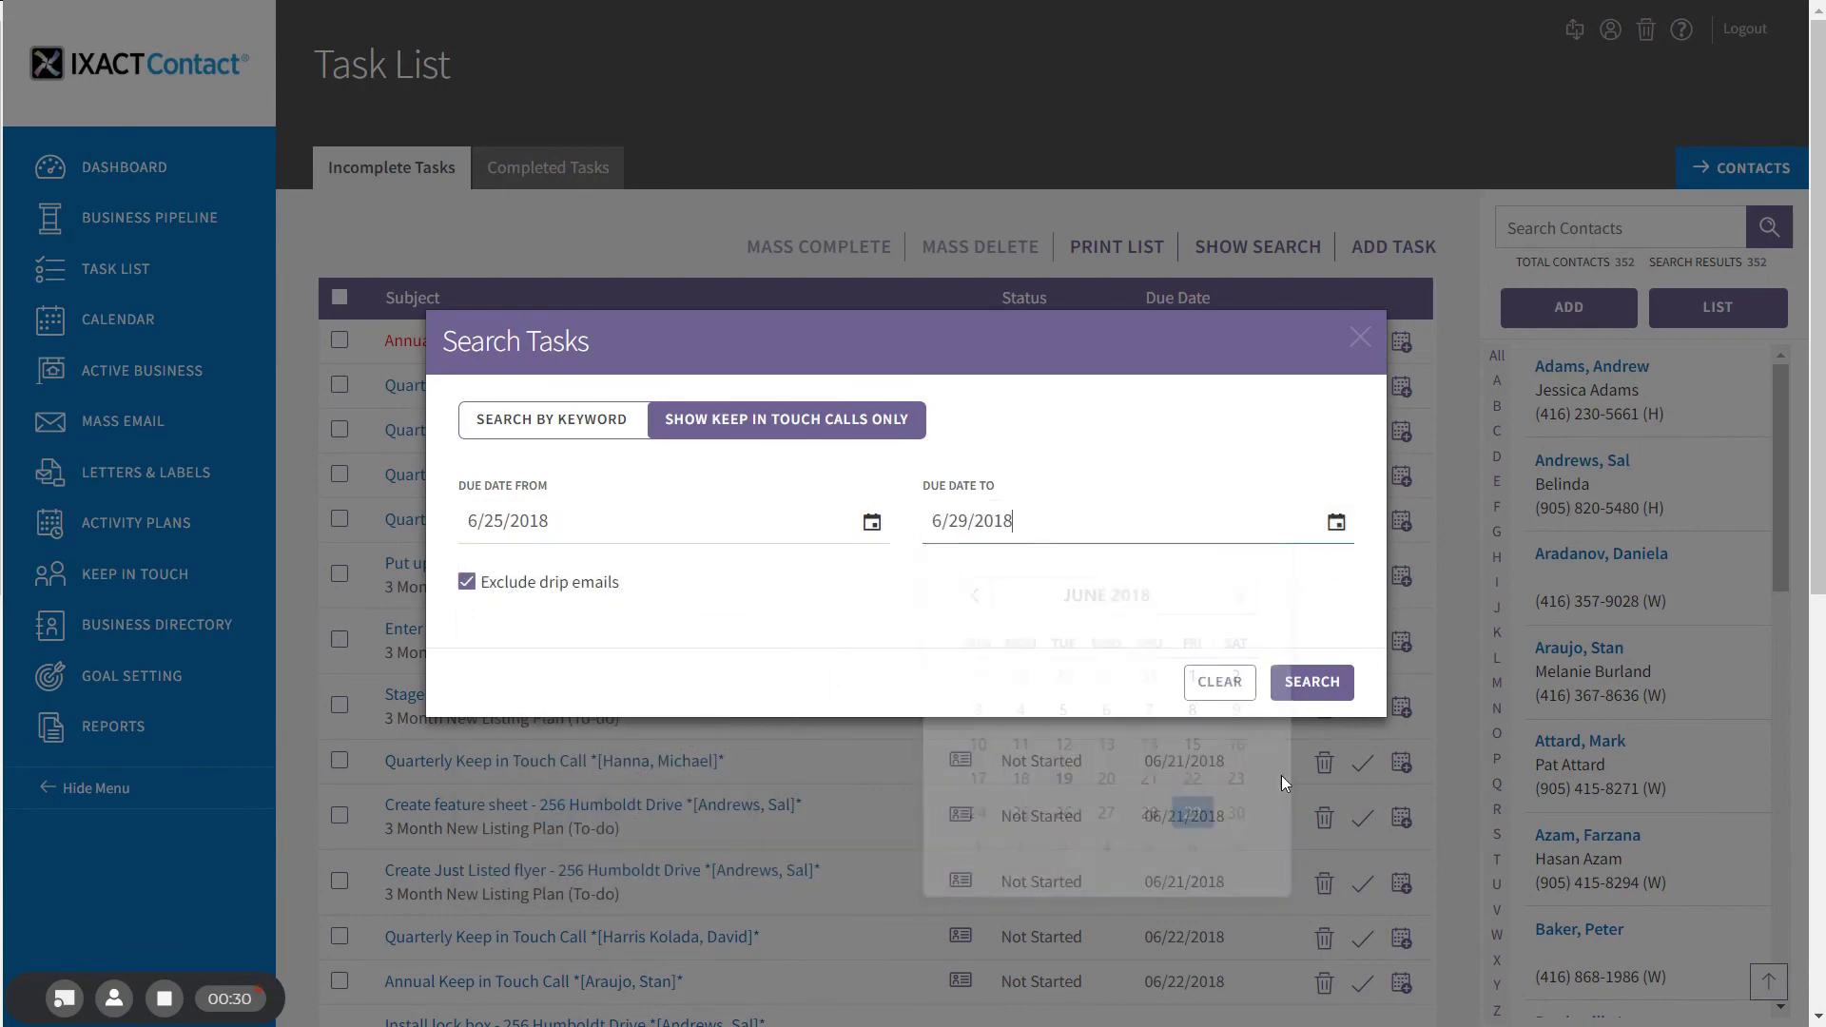
left_click(1319, 684)
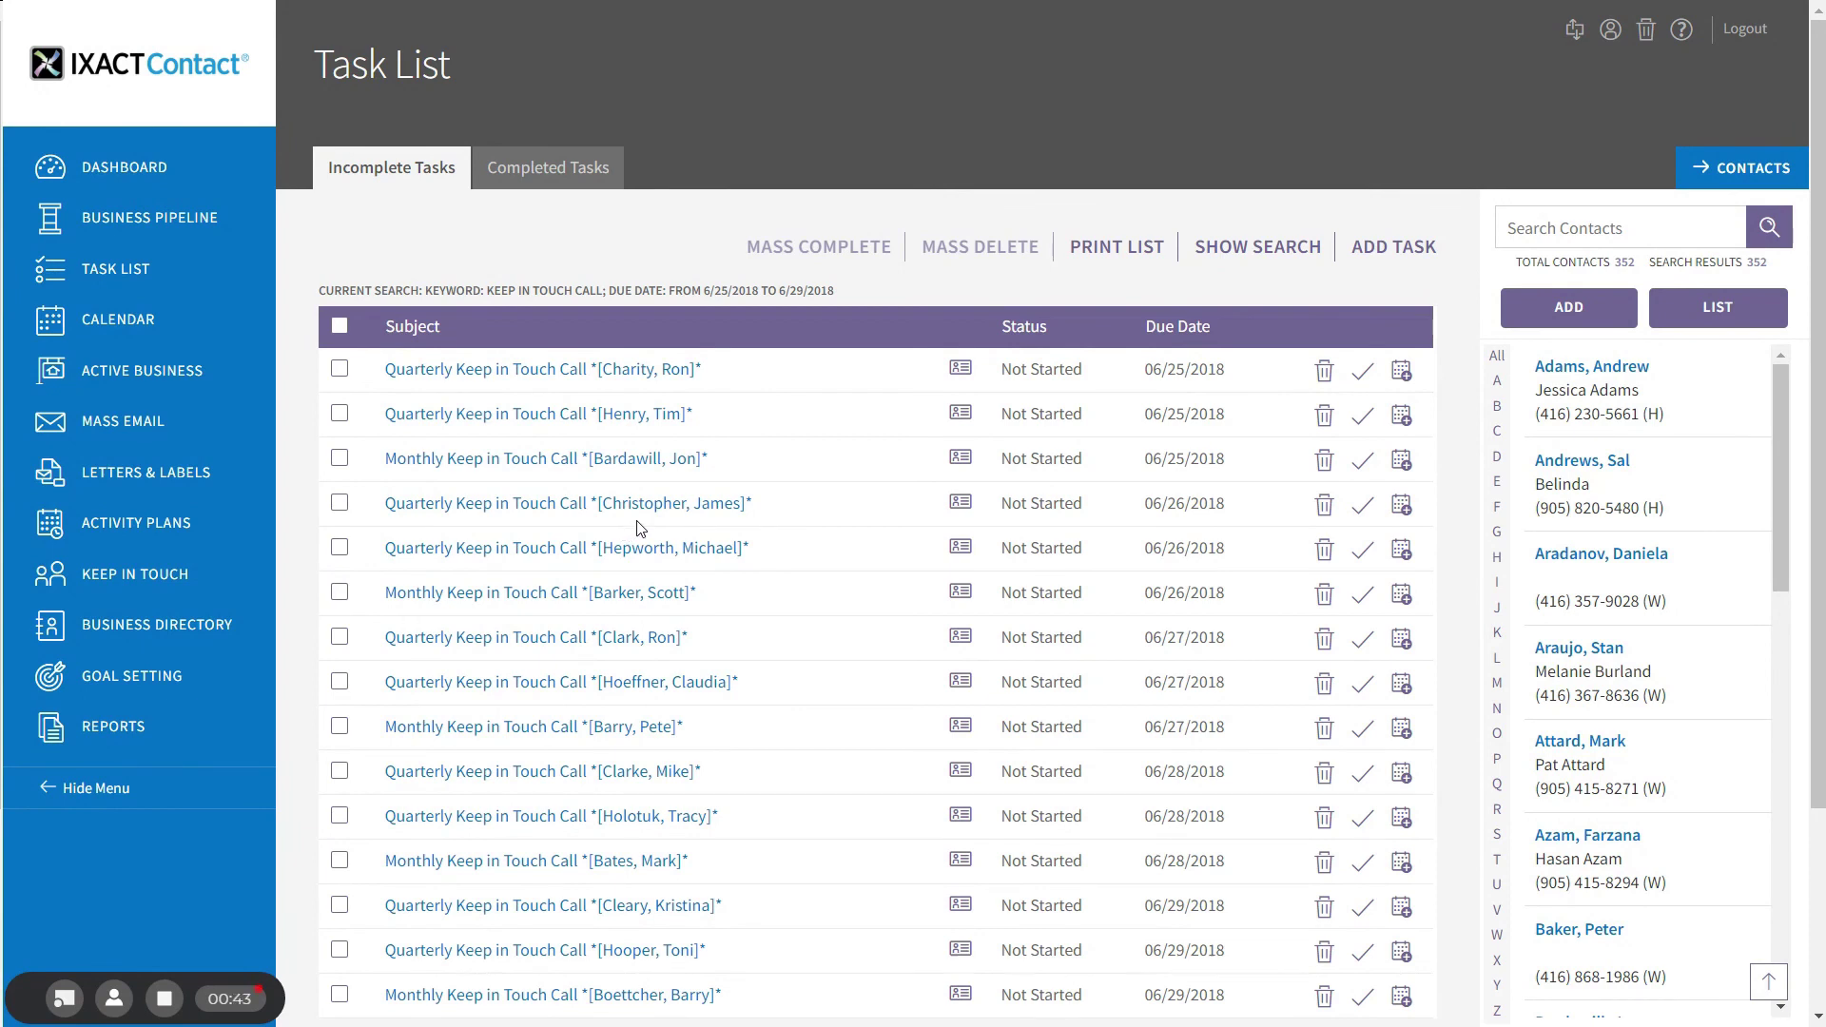
Step: Print the filtered Keep in Touch calls as an Outstanding Tasks report
left_click(1115, 249)
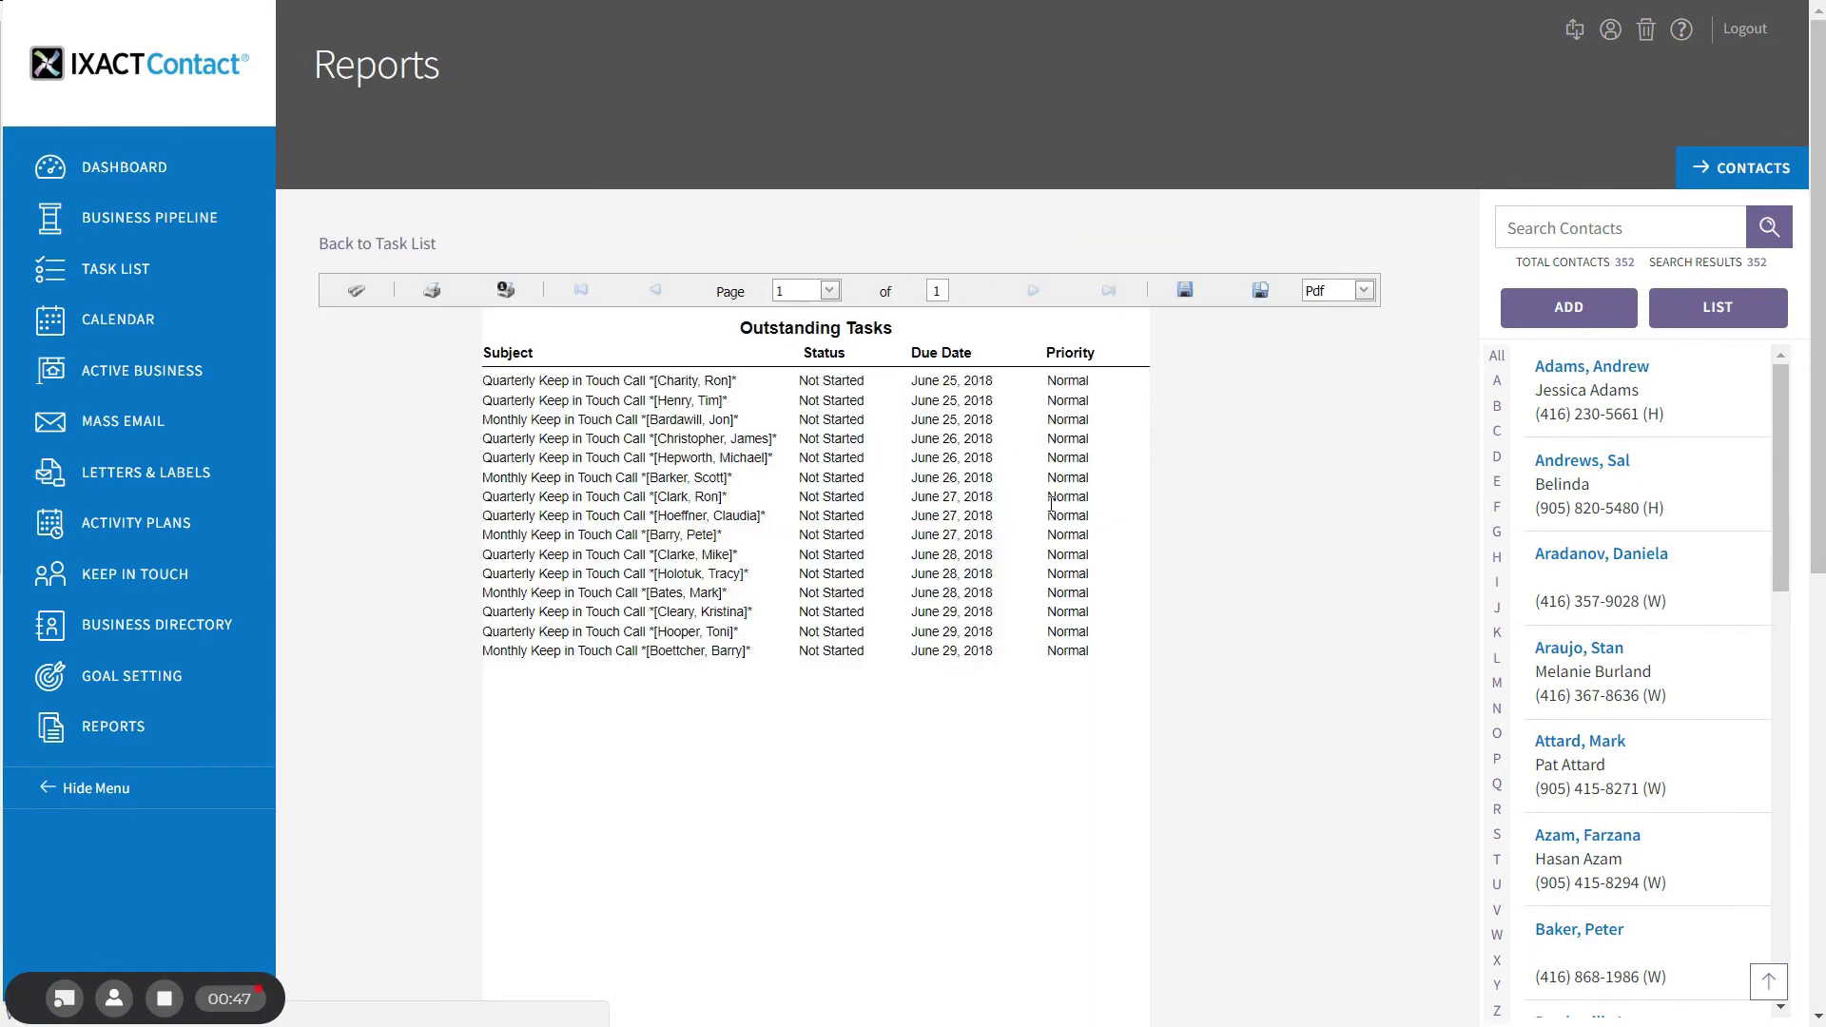